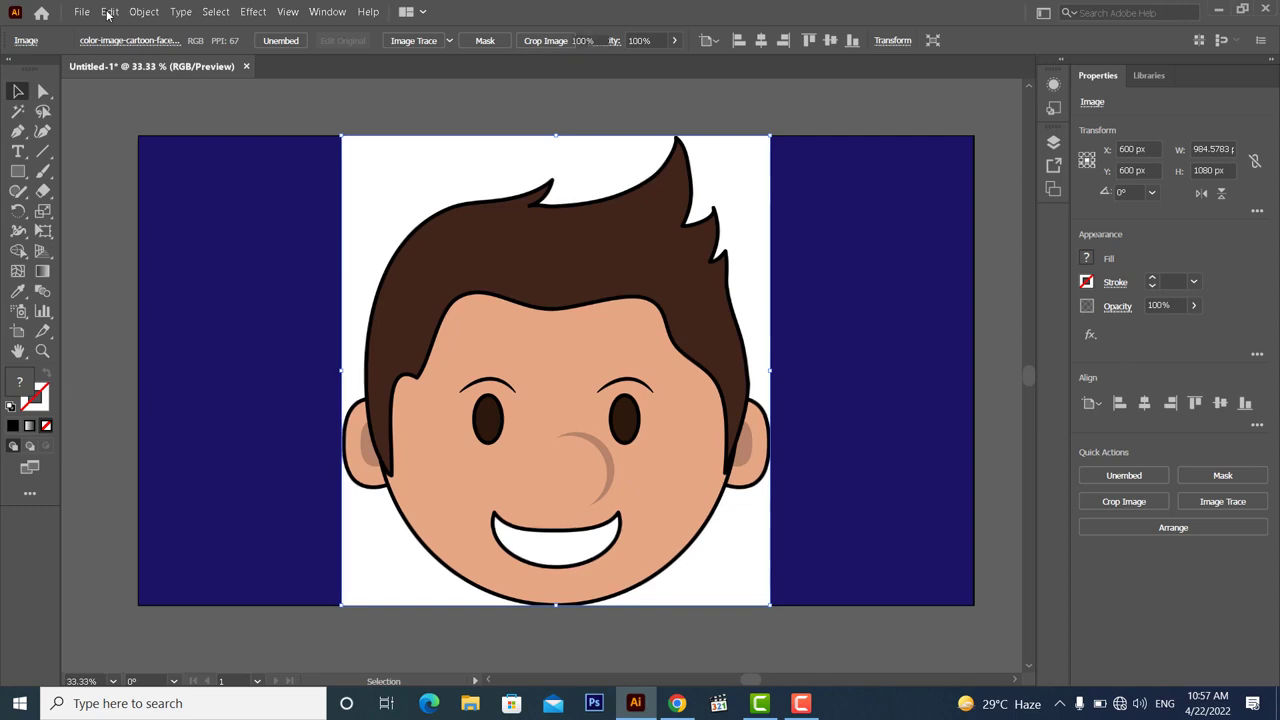
Create an object mosaic from the face image with 40 by 40 tiles, in colour, deleting the source raster
left_click(108, 12)
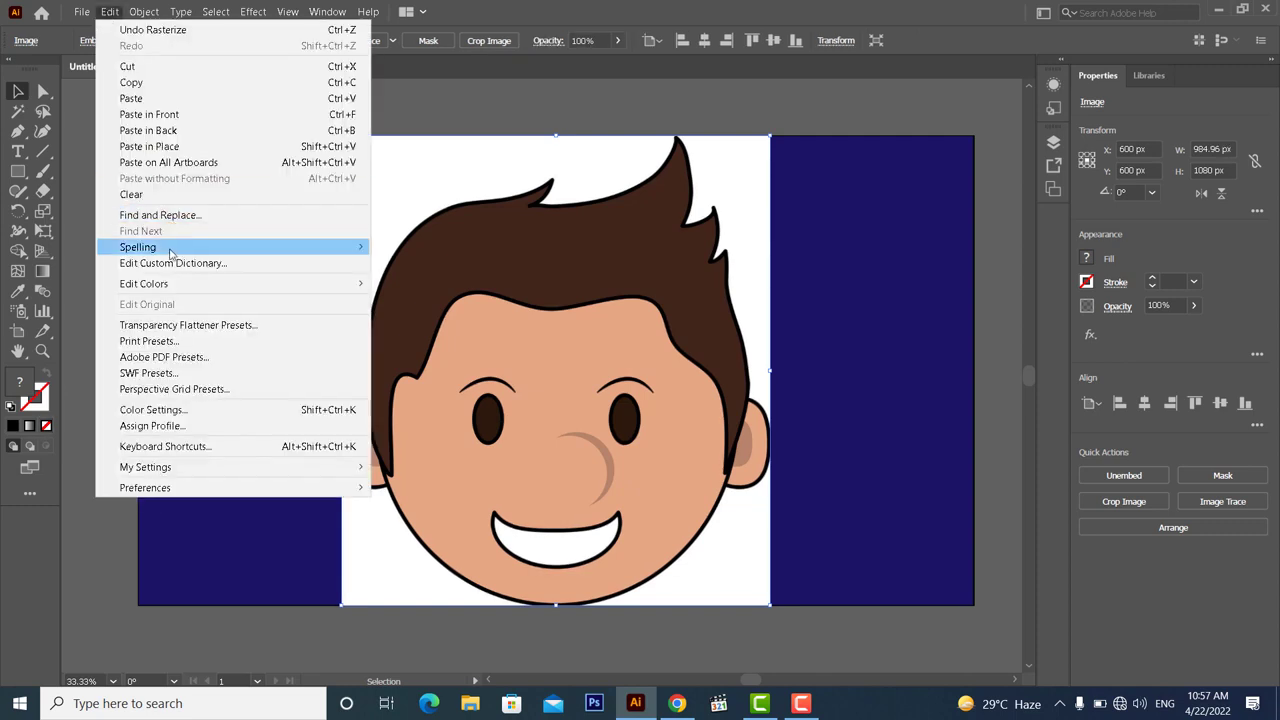
left_click(144, 12)
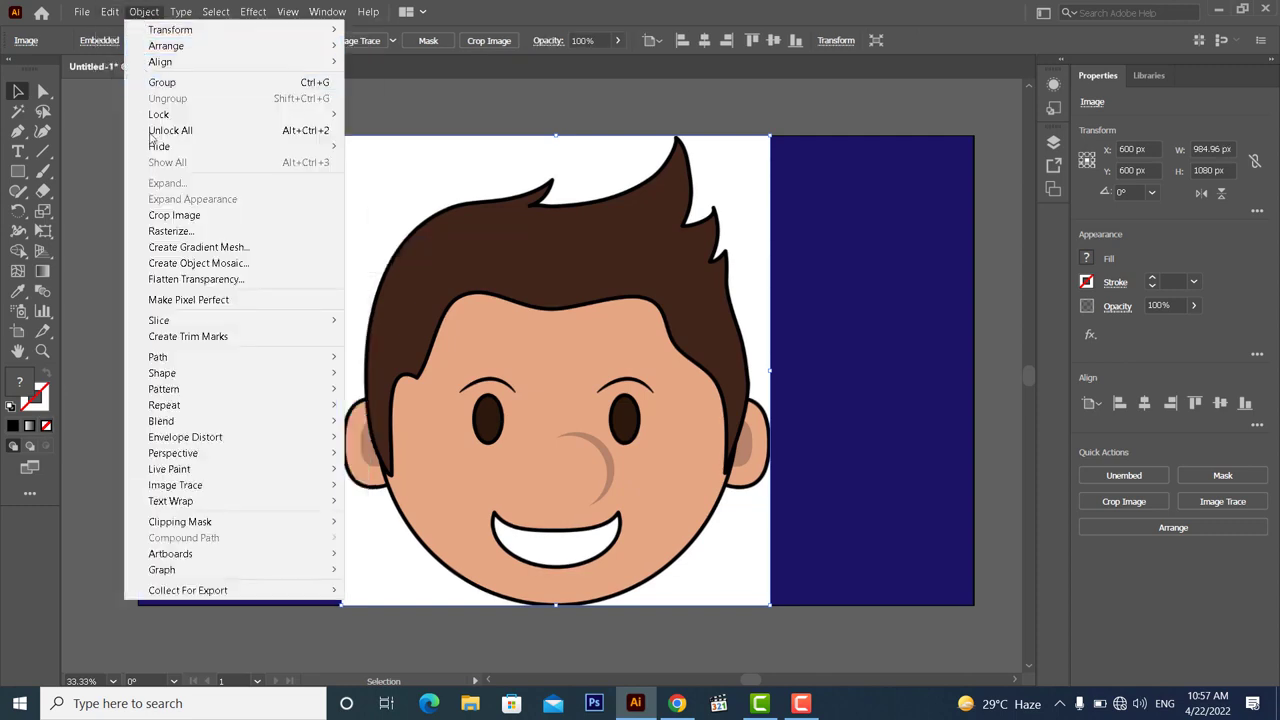
left_click(210, 263)
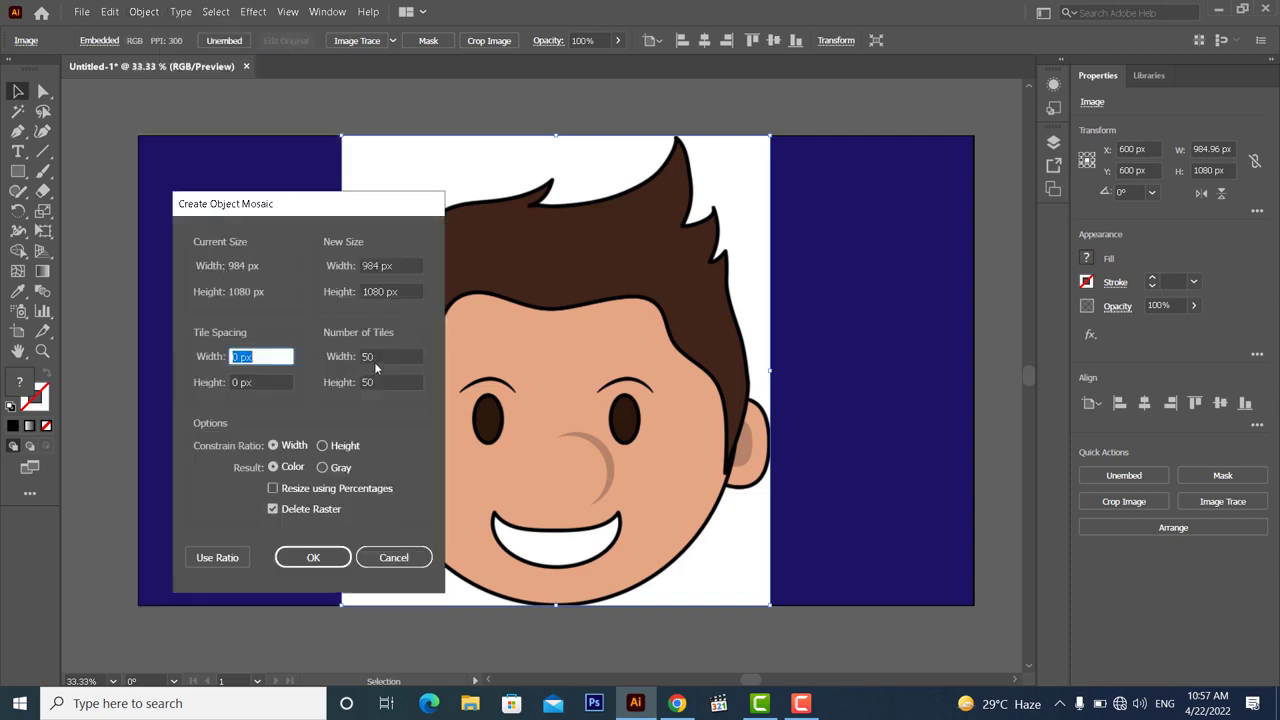
left_click(370, 358)
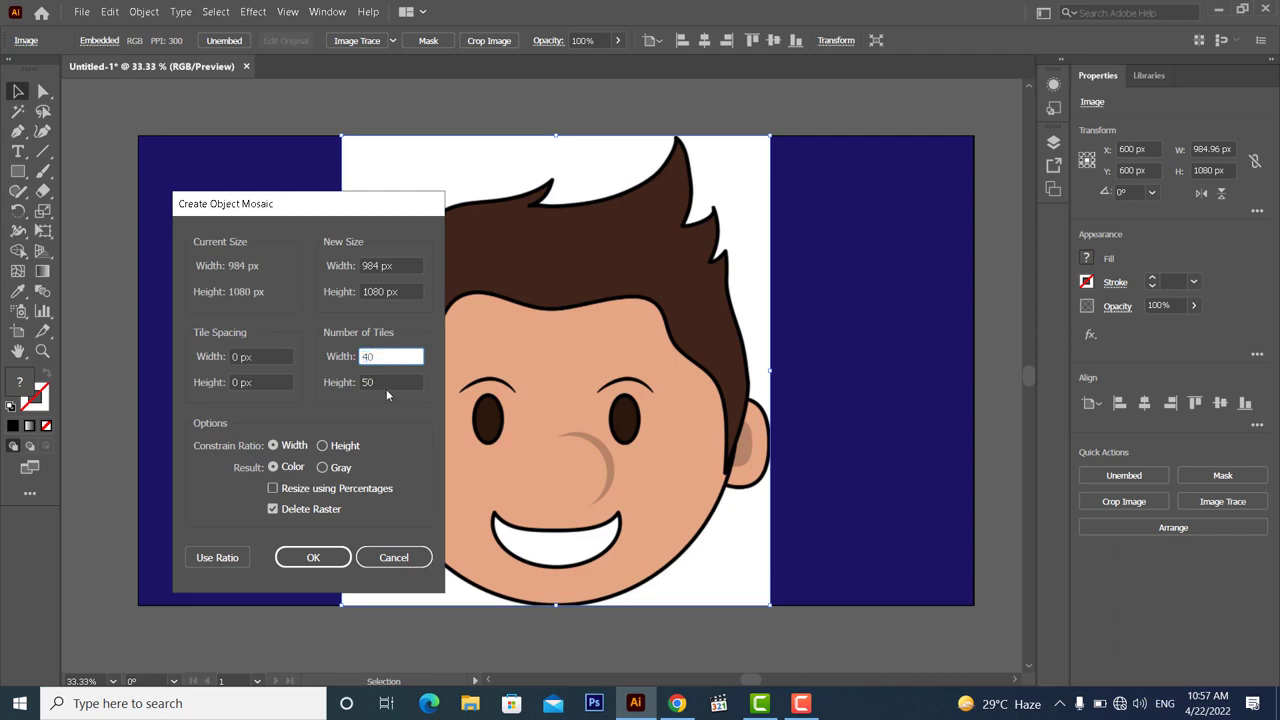
key("Tab")
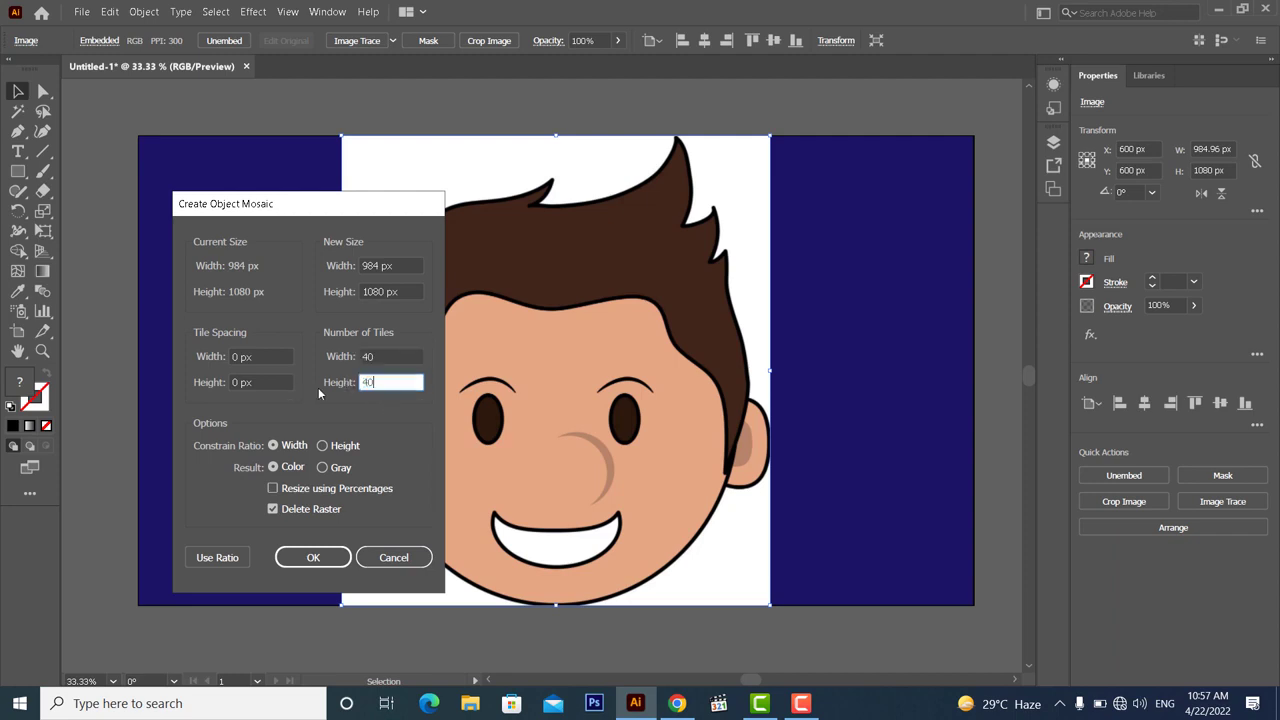
left_click(274, 511)
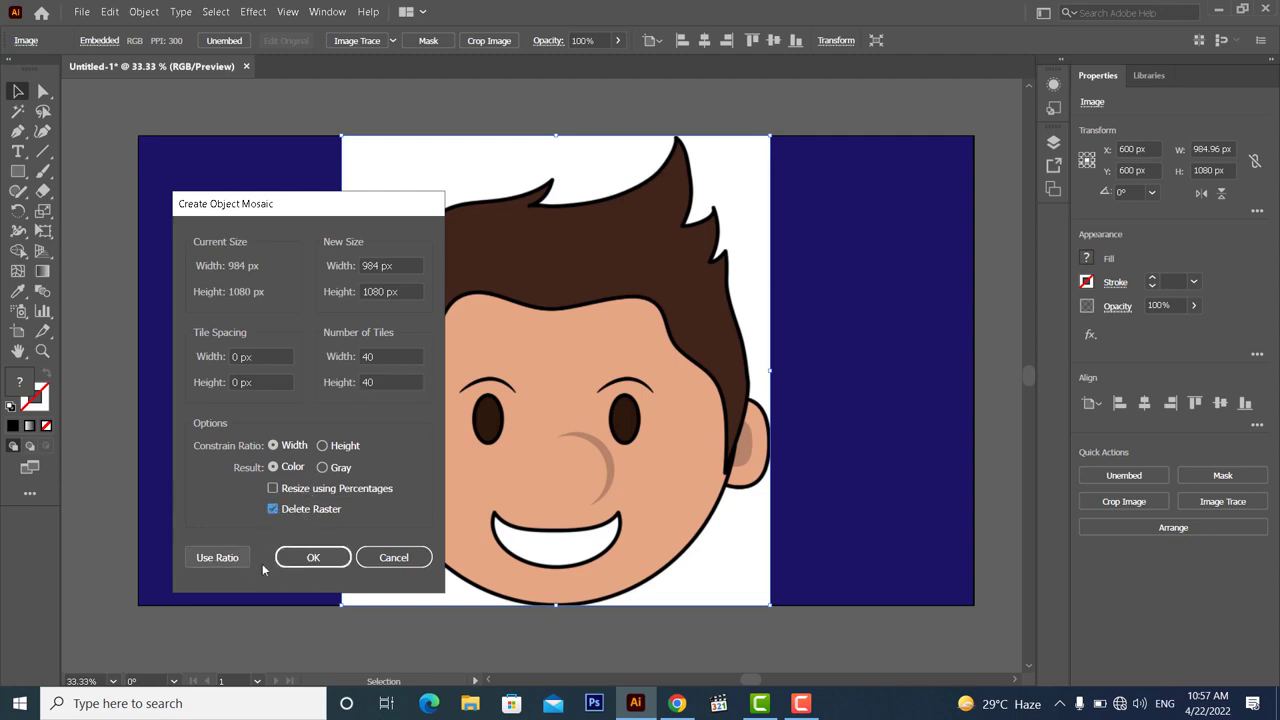
left_click(319, 560)
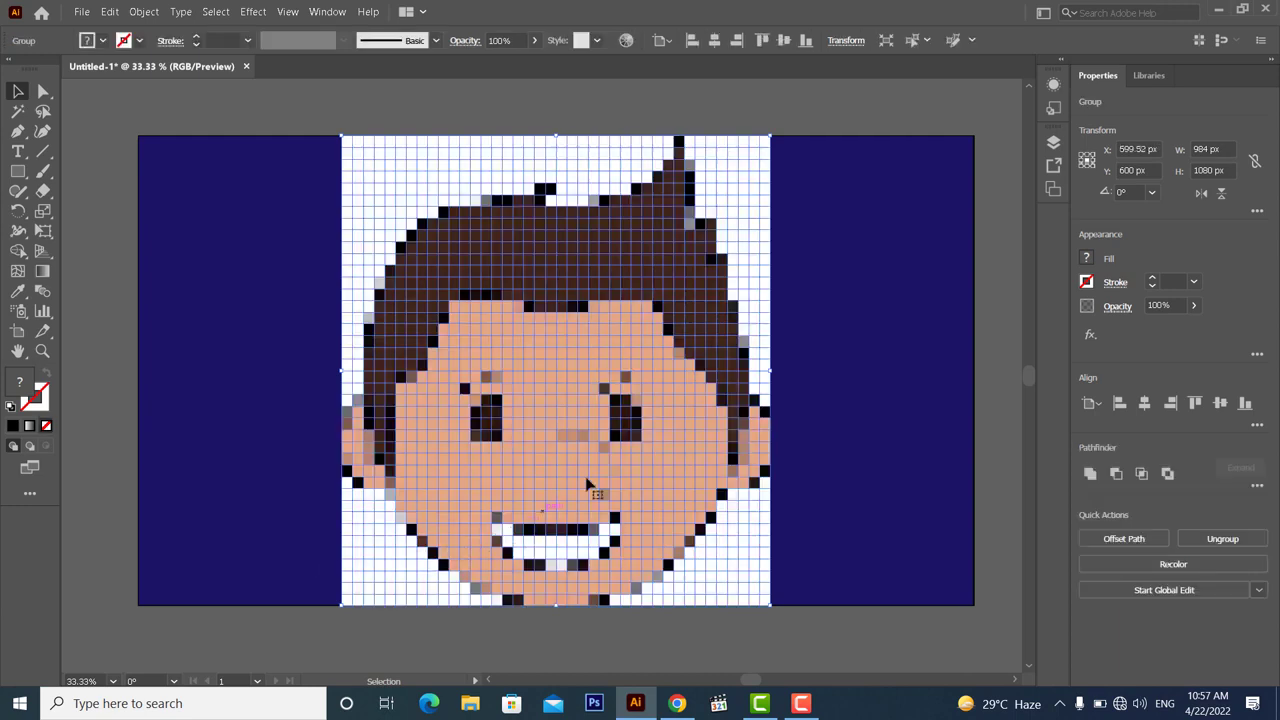
Select all white tiles of the mosaic with the Magic Wand and delete them
left_click(809, 281)
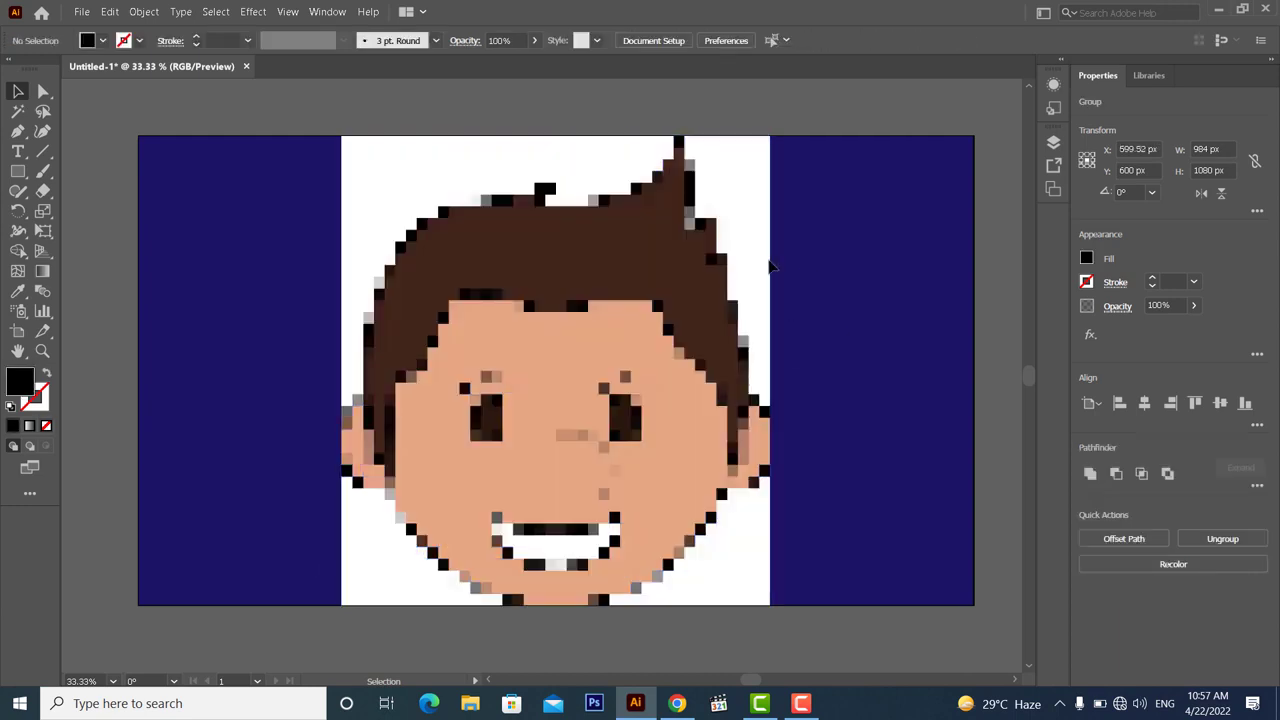
left_click(391, 180)
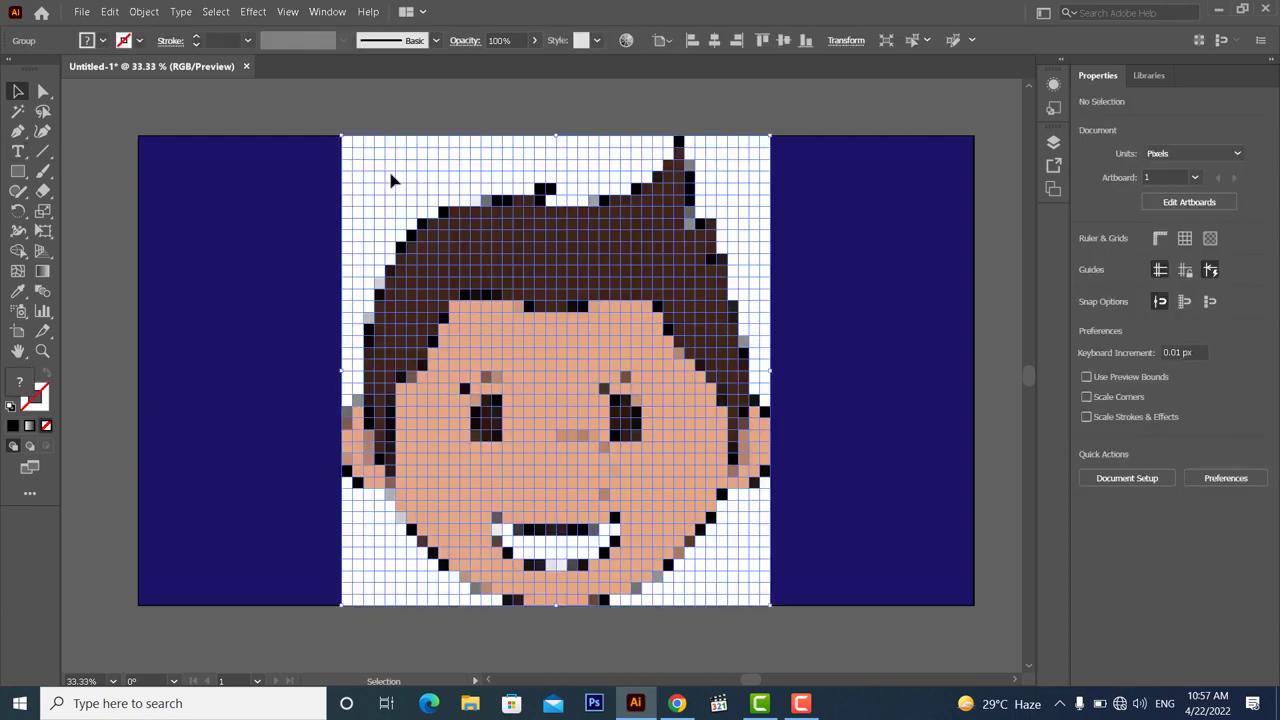
left_click(304, 118)
left_click(18, 111)
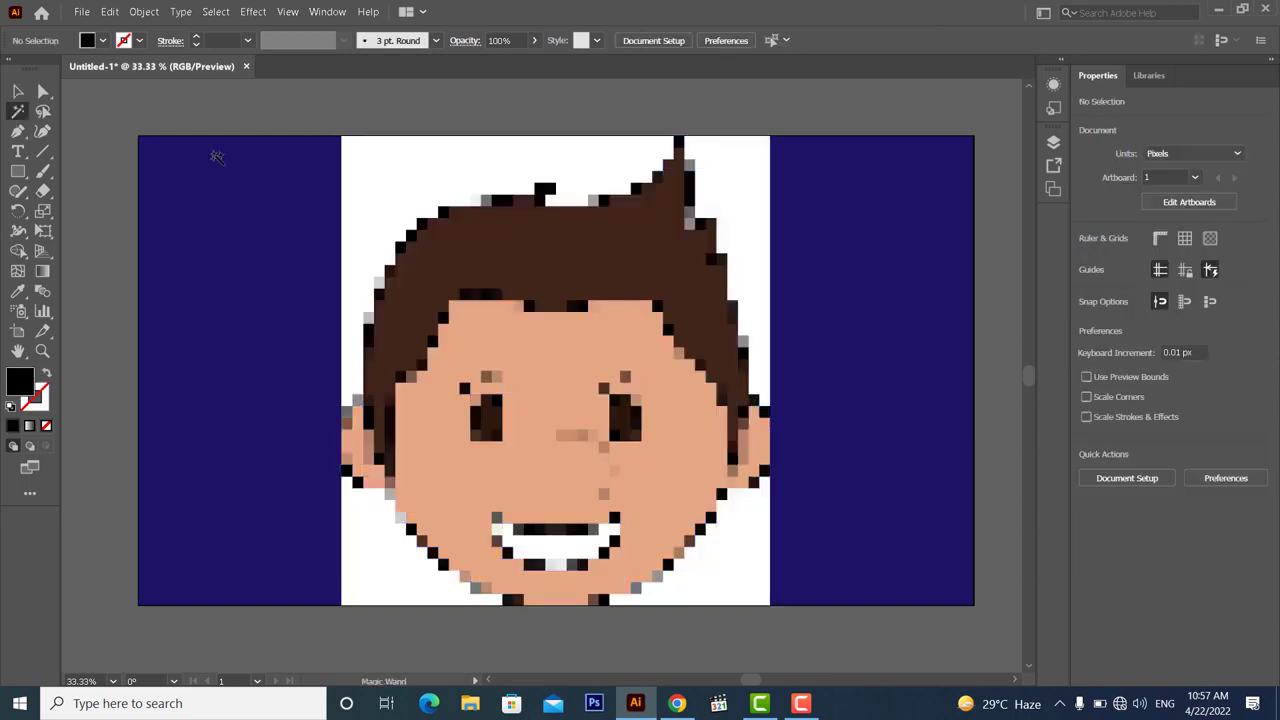
left_click(351, 146)
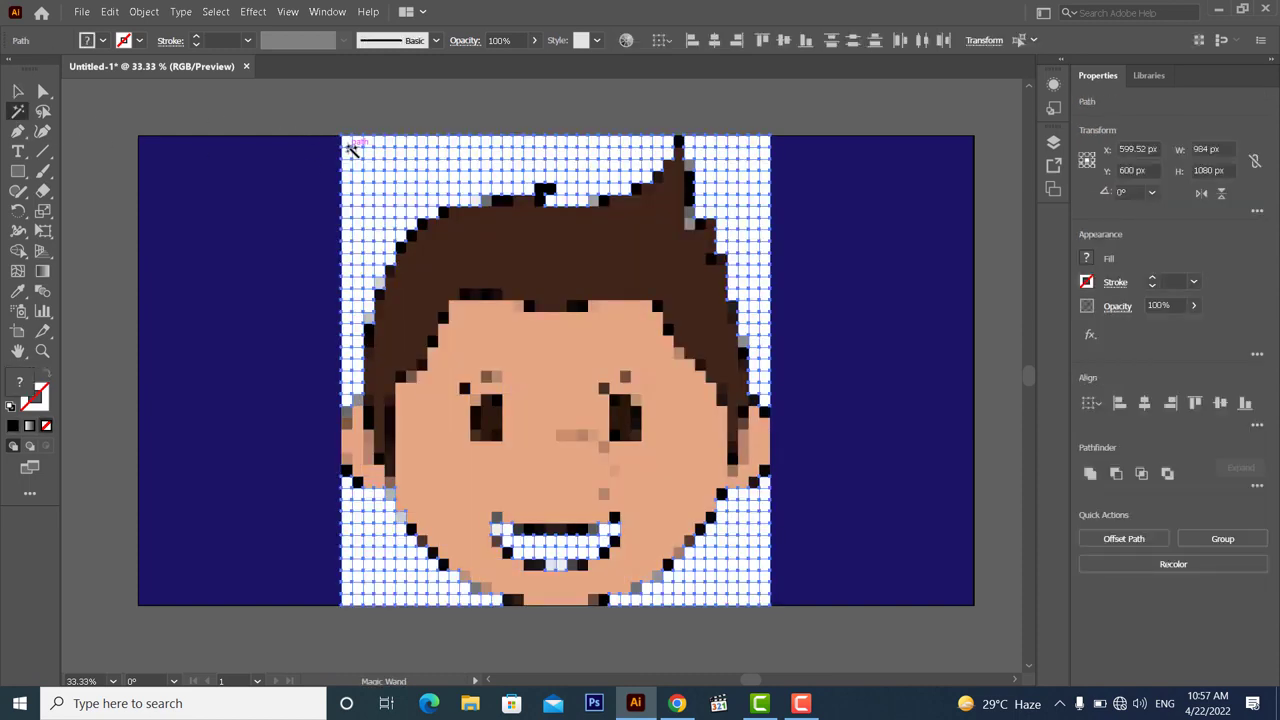
key("Delete")
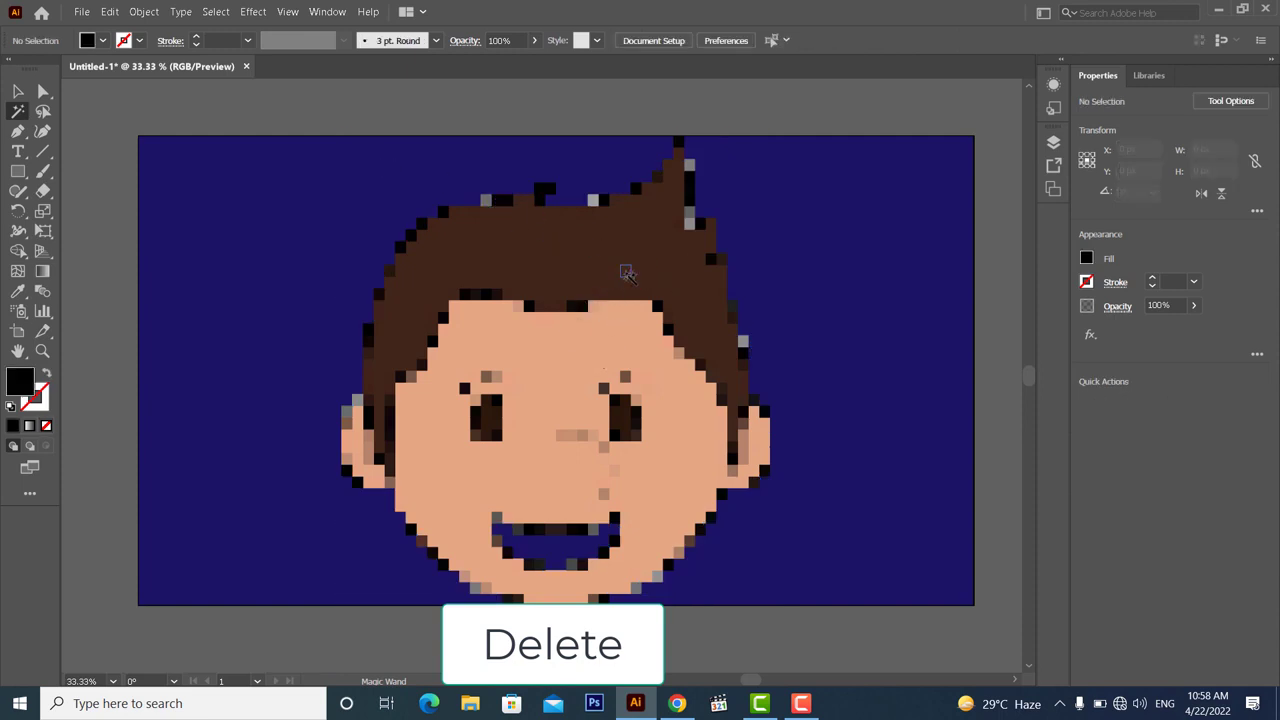
Delete the black tile at the very tip of the hair spike using Direct Selection
left_click(43, 91)
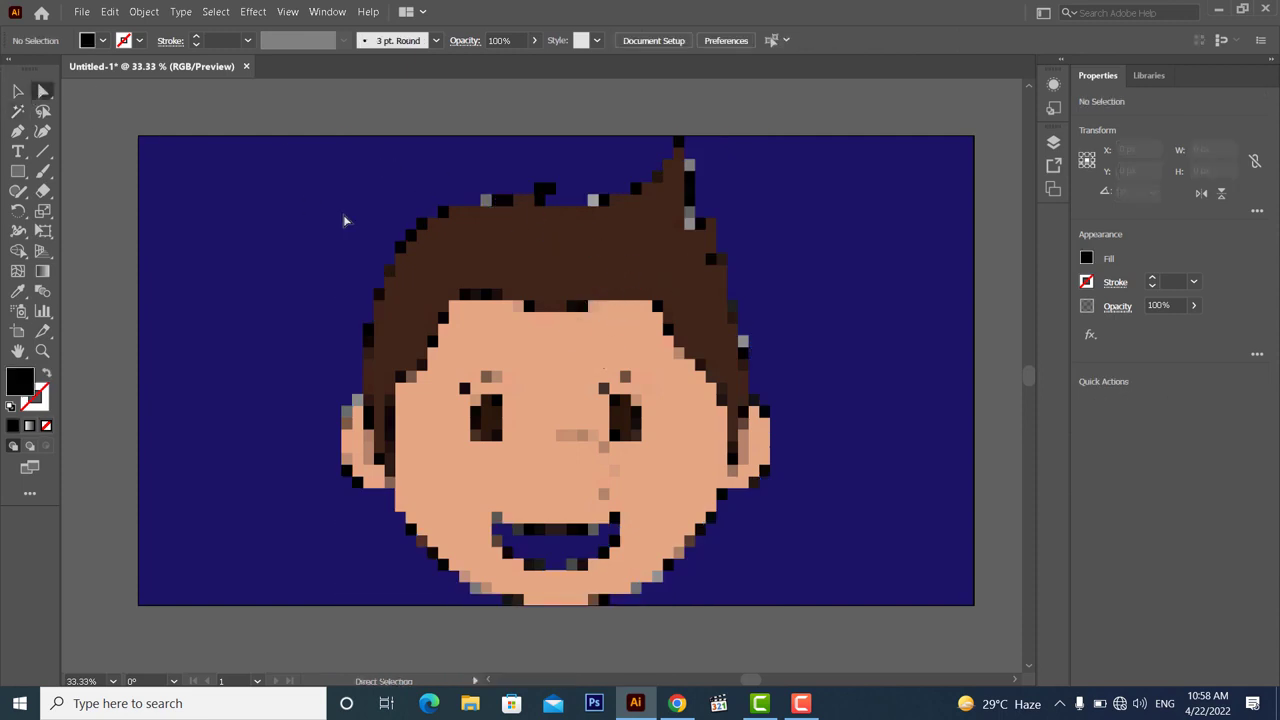
left_click(43, 351)
left_click(567, 320)
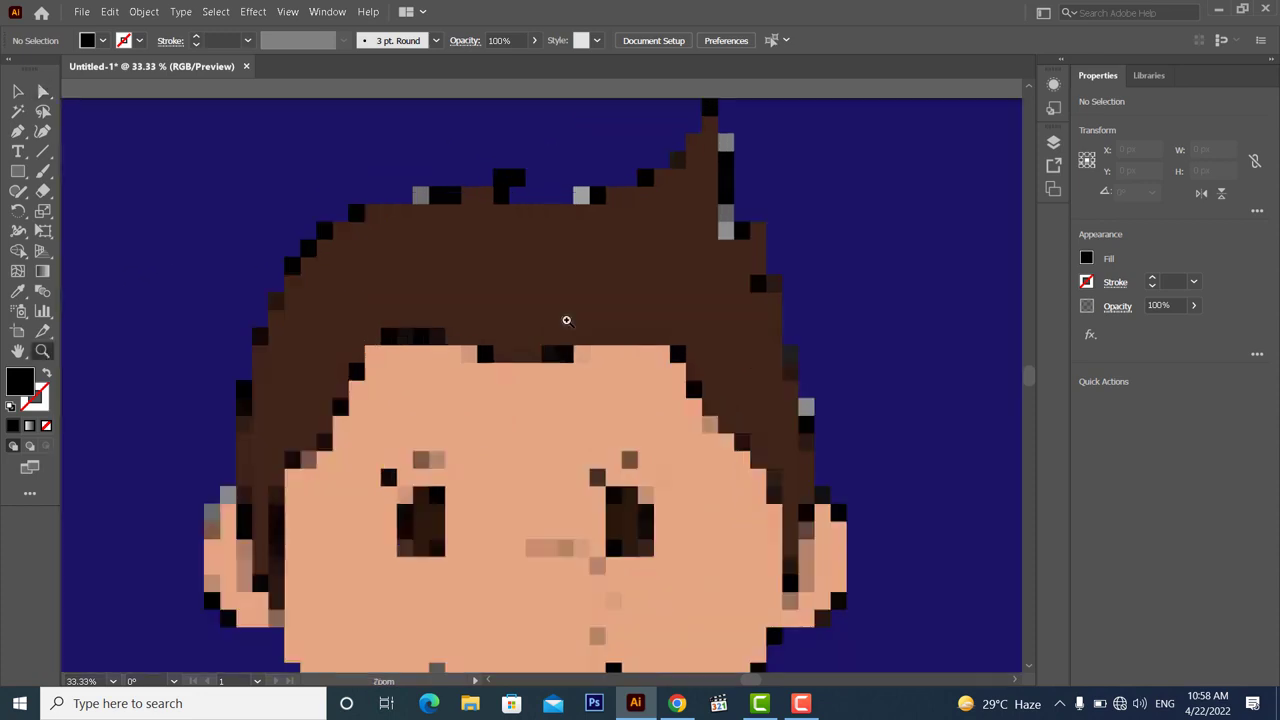
scroll(634, 311, "up", 3)
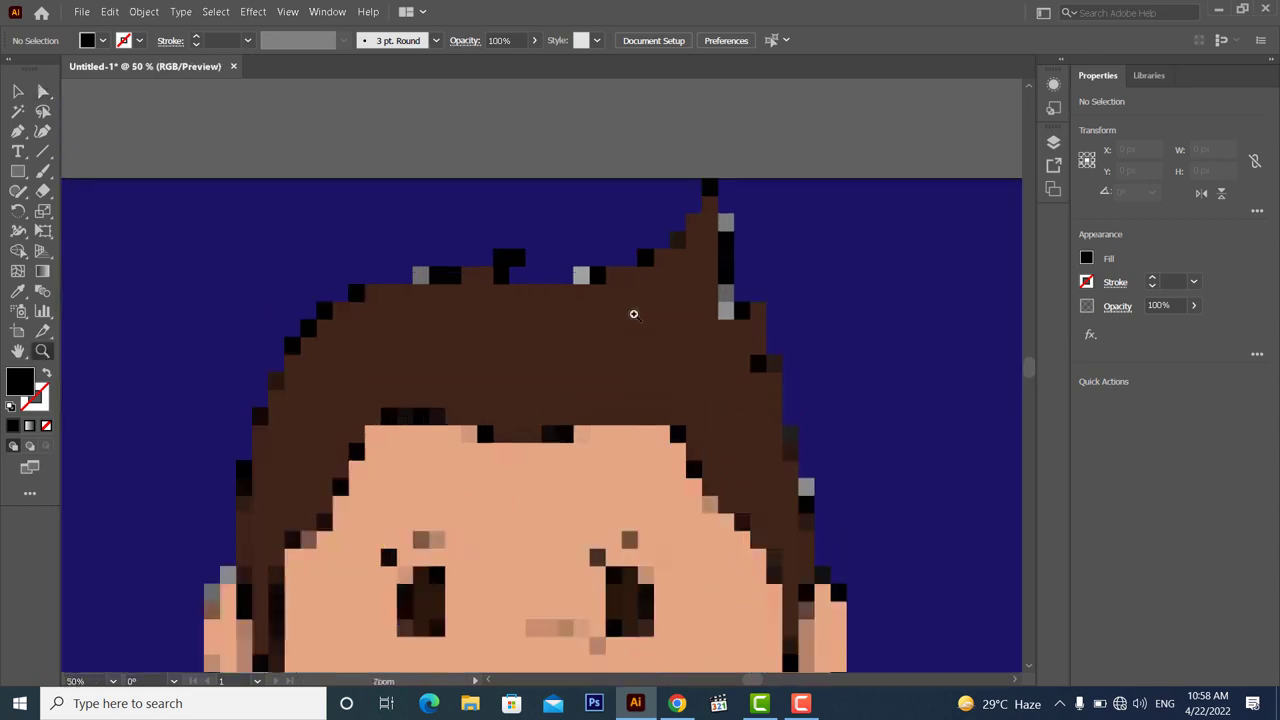
scroll(634, 314, "up", 1)
left_click(47, 94)
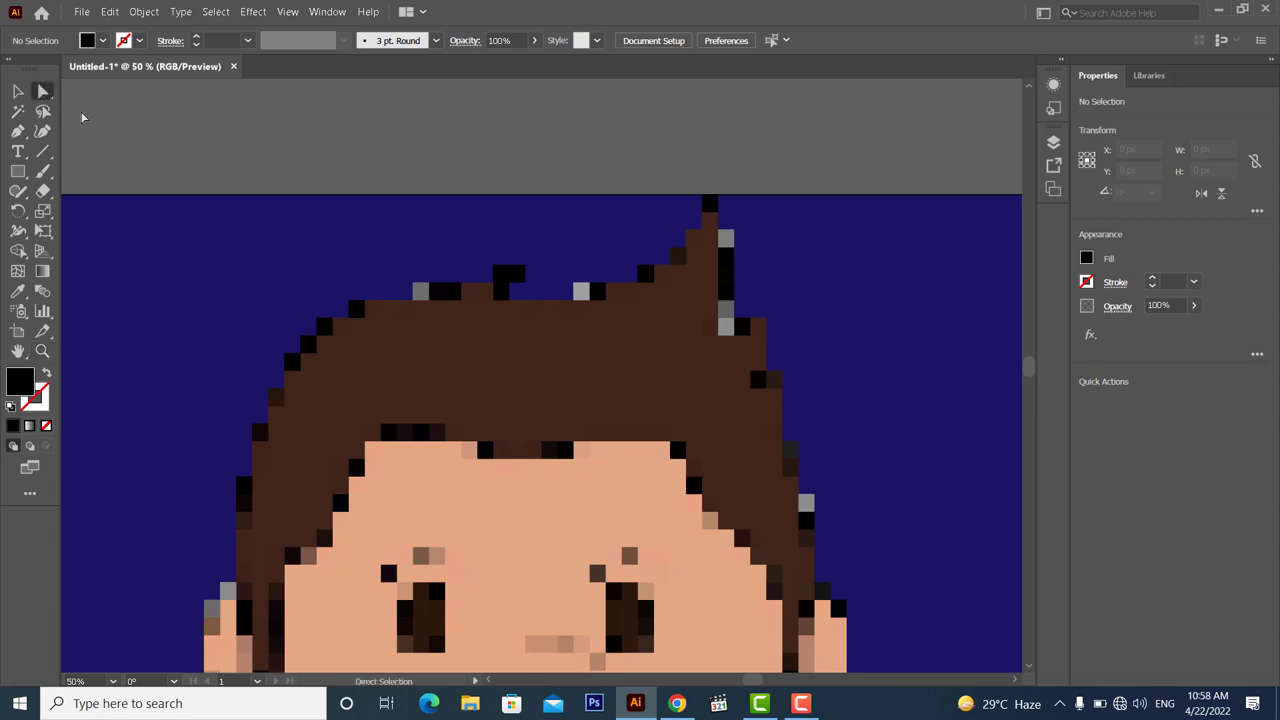
left_click(714, 208)
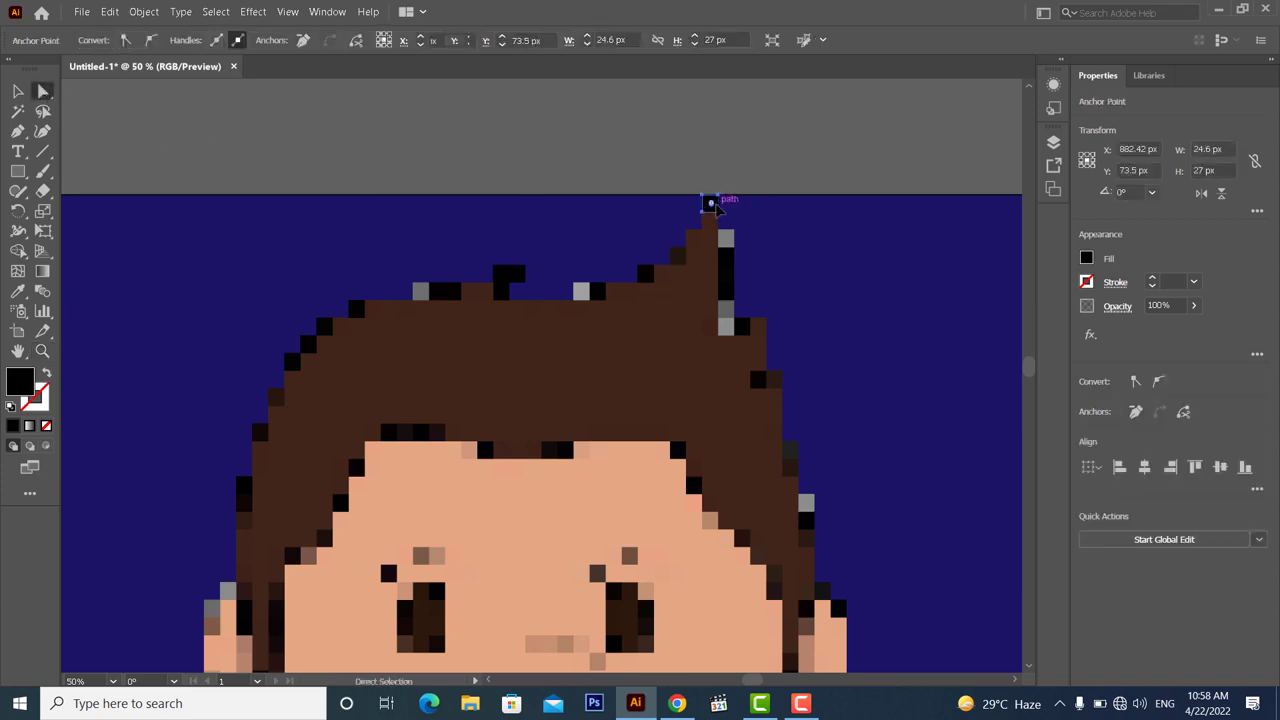
key("Delete")
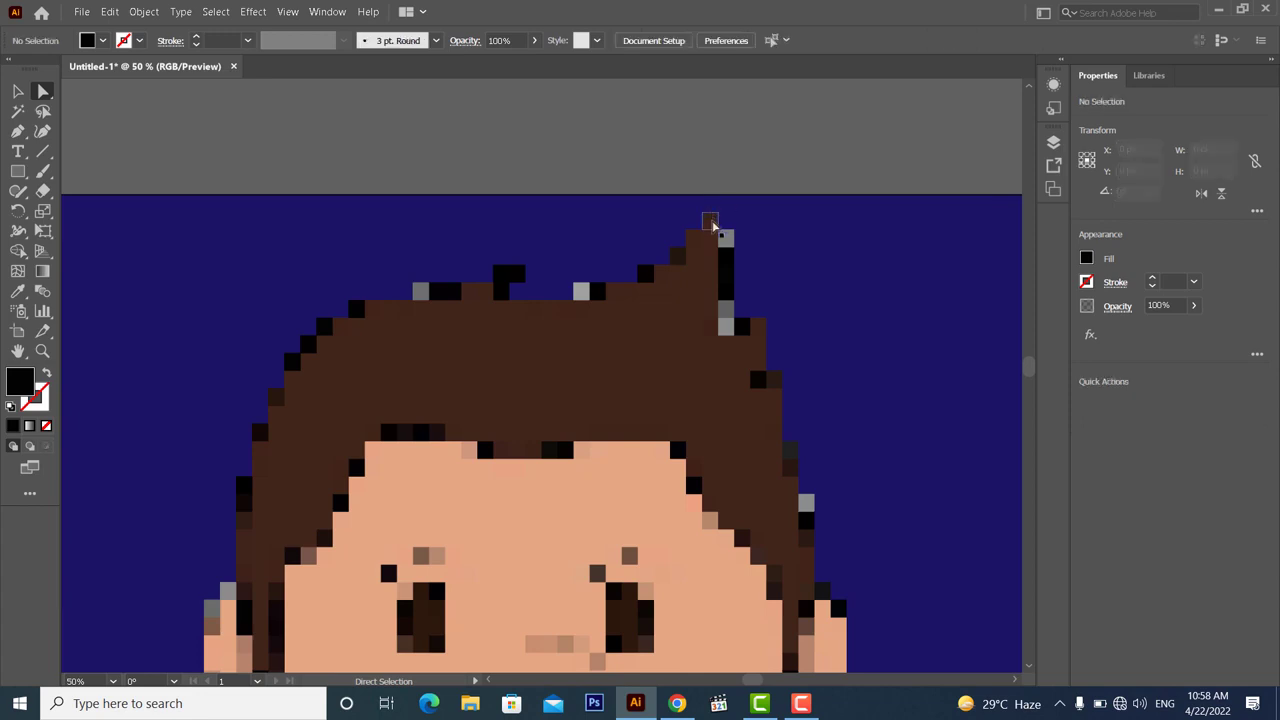
Delete the stepped outer tiles from the hair spike's tip down its sloping edge to the light grey tile on the hair top
left_click(712, 224)
left_click(692, 245, "shift")
left_click(680, 257, "shift")
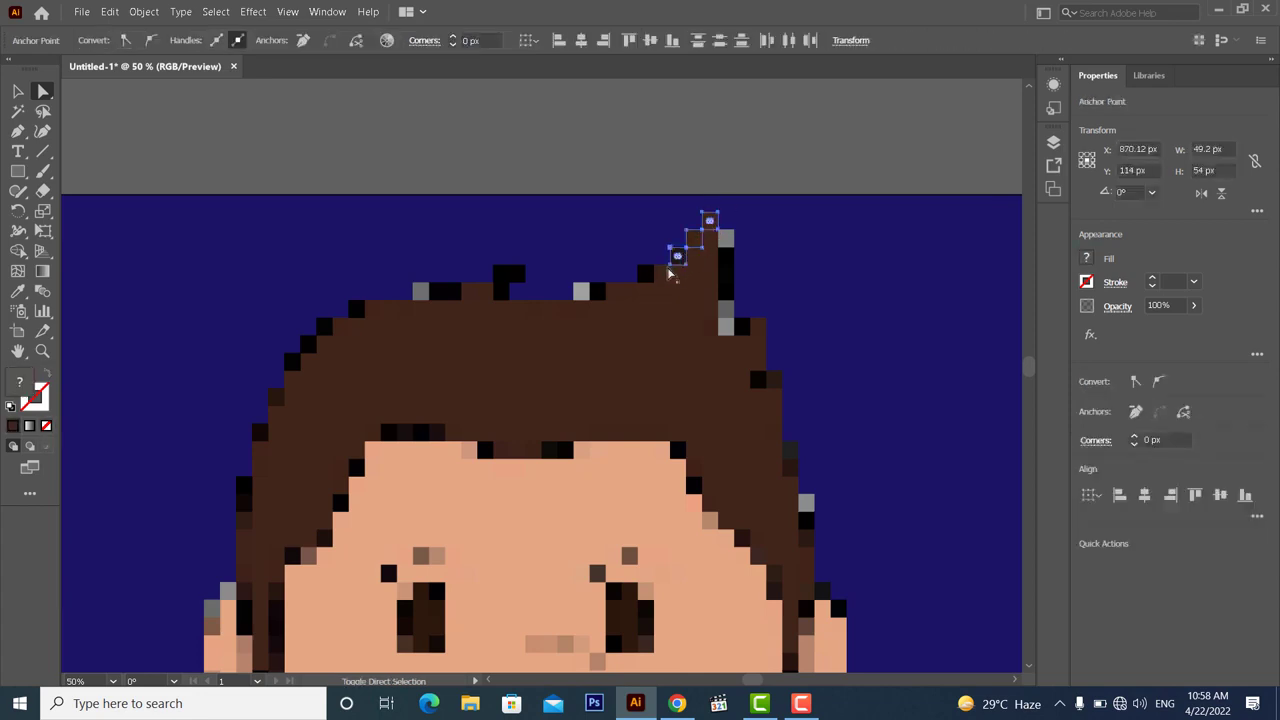
left_click(654, 272, "shift")
left_click(643, 293, "shift")
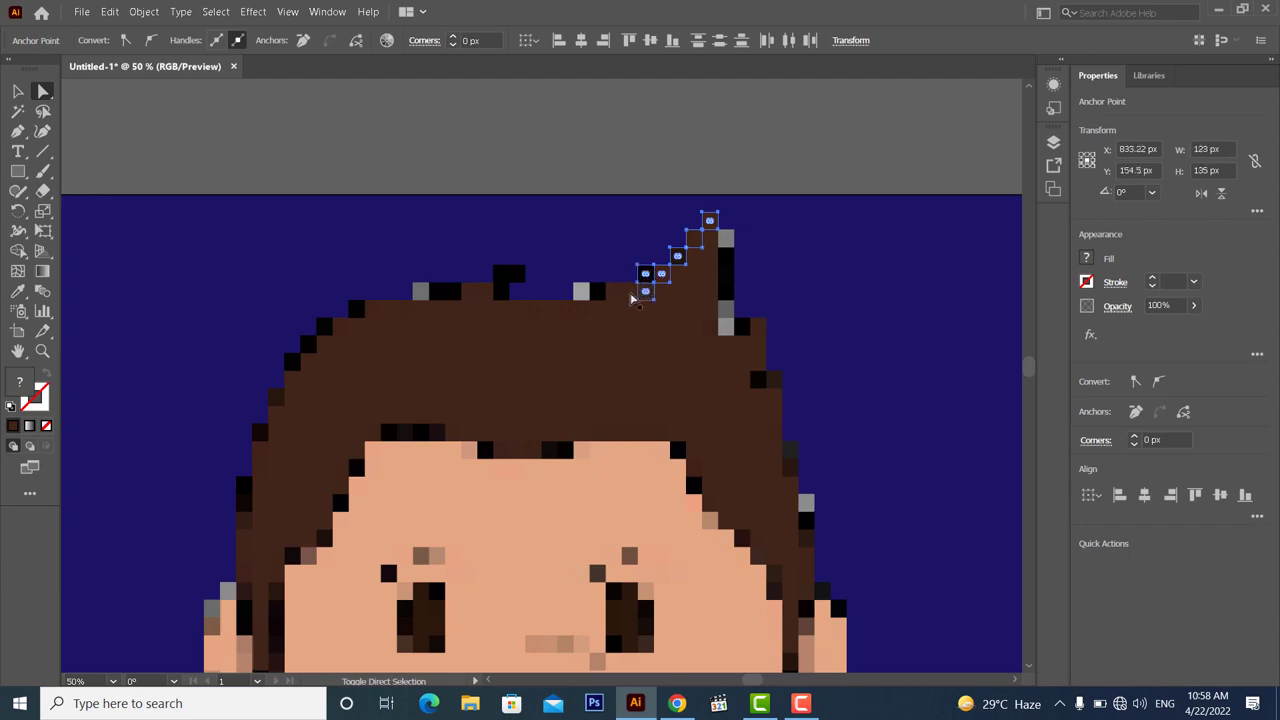
left_click(629, 291, "shift")
left_click(613, 291, "shift")
left_click(596, 292, "shift")
left_click(580, 291, "shift")
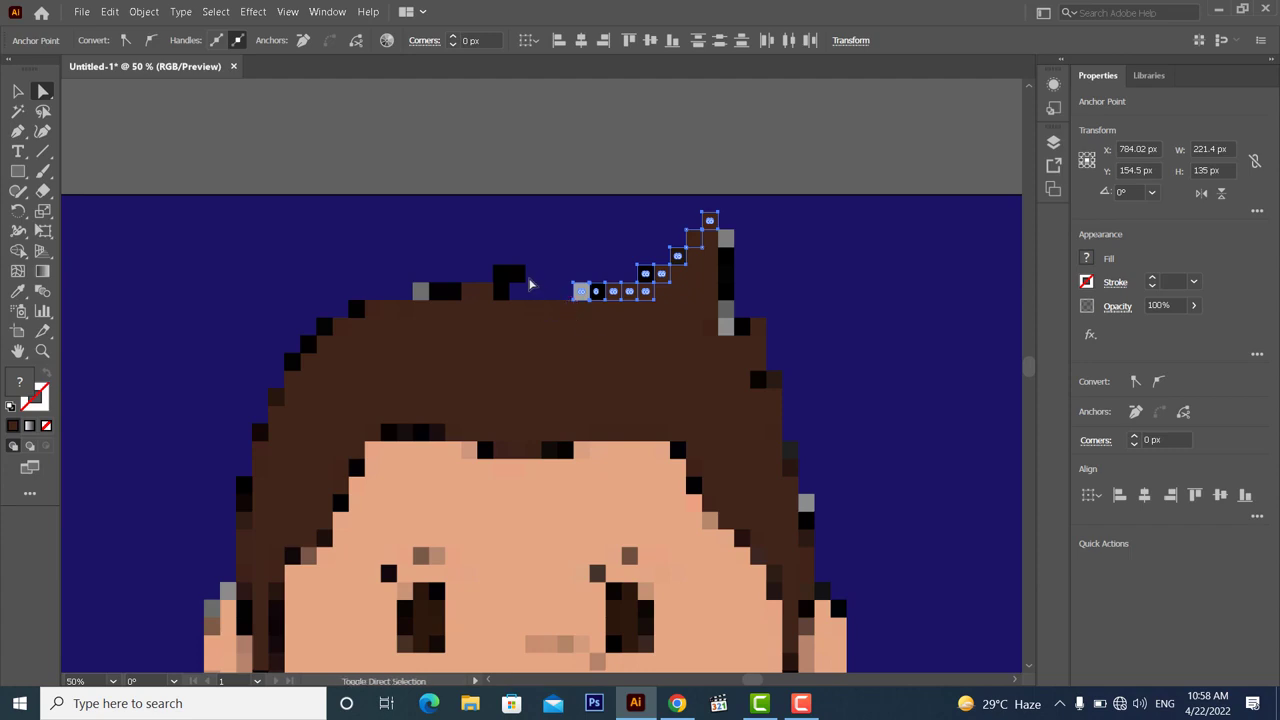
key("Delete")
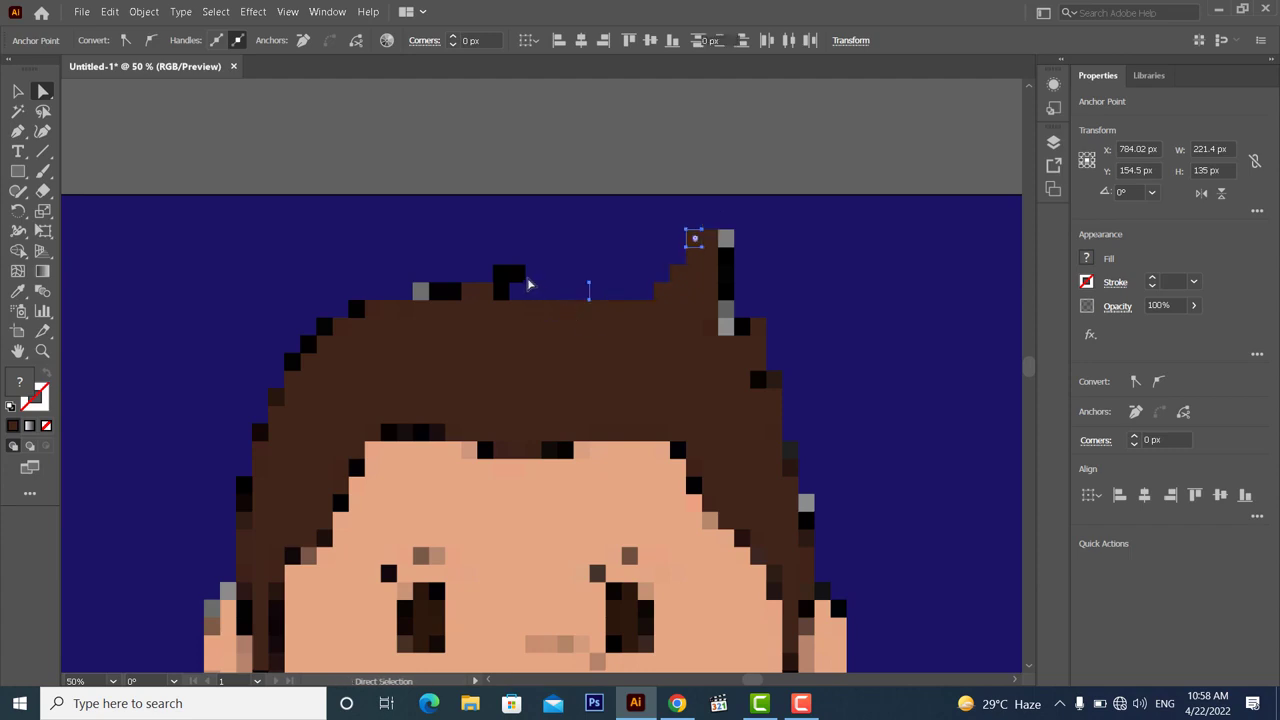
key("ctrl+z")
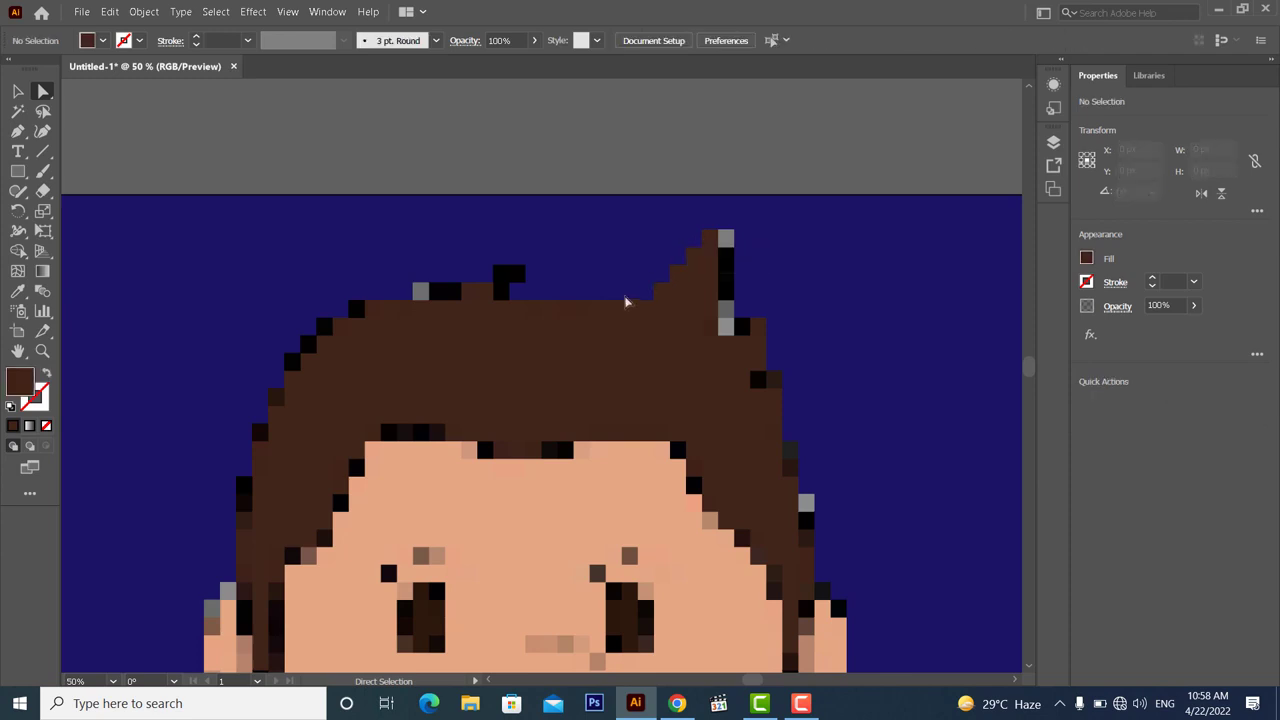
Delete the small black tuft and the adjoining brown, black and grey tiles protruding above the hair's flat top
left_click(509, 277)
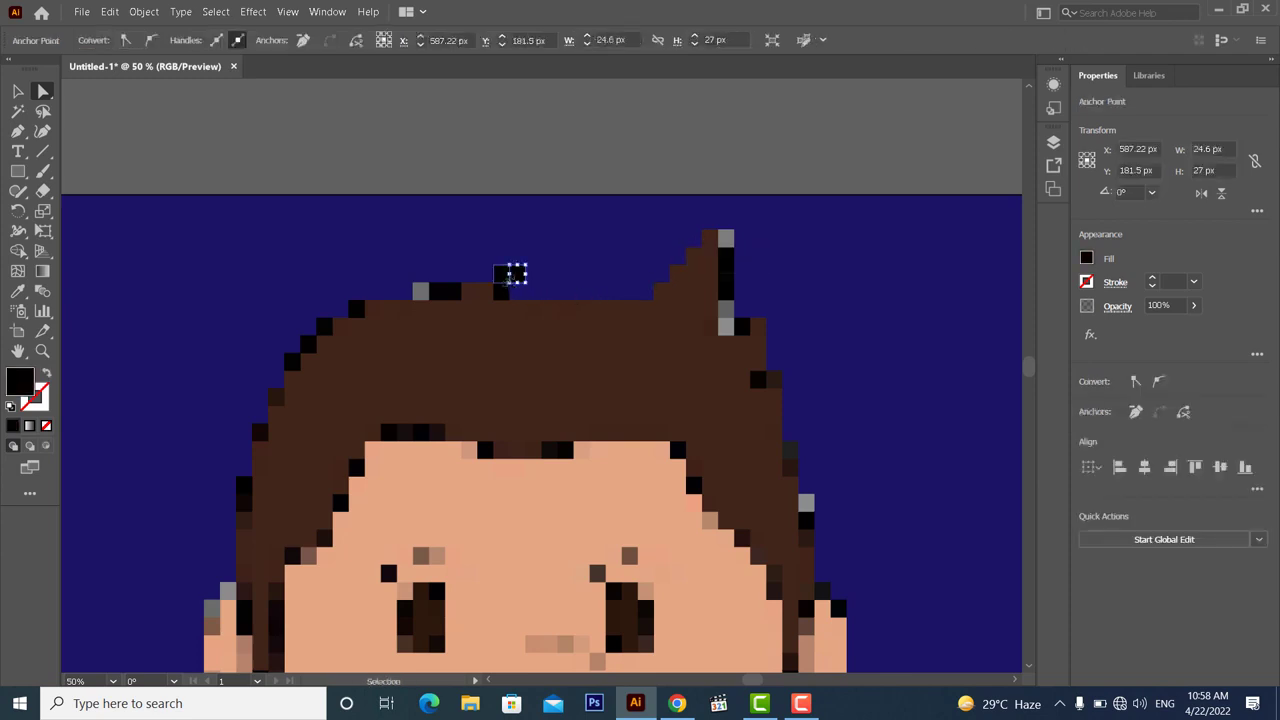
left_click(503, 289, "shift")
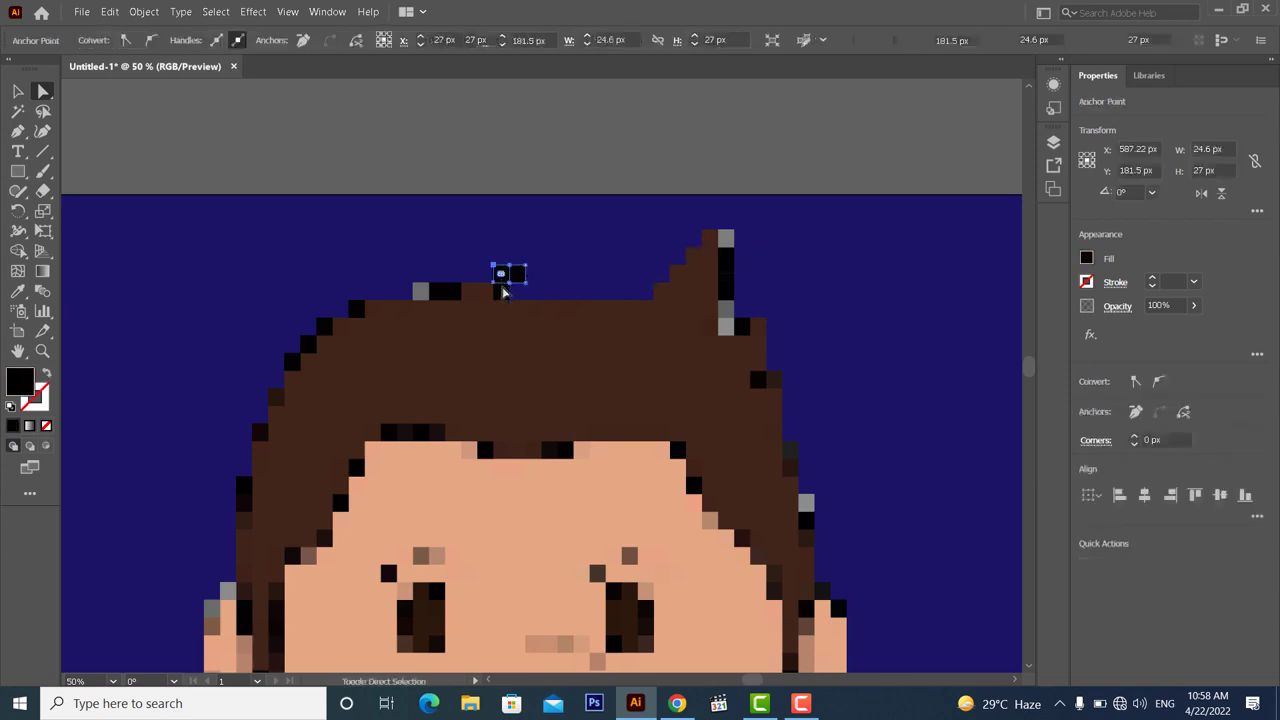
left_click(472, 292, "shift")
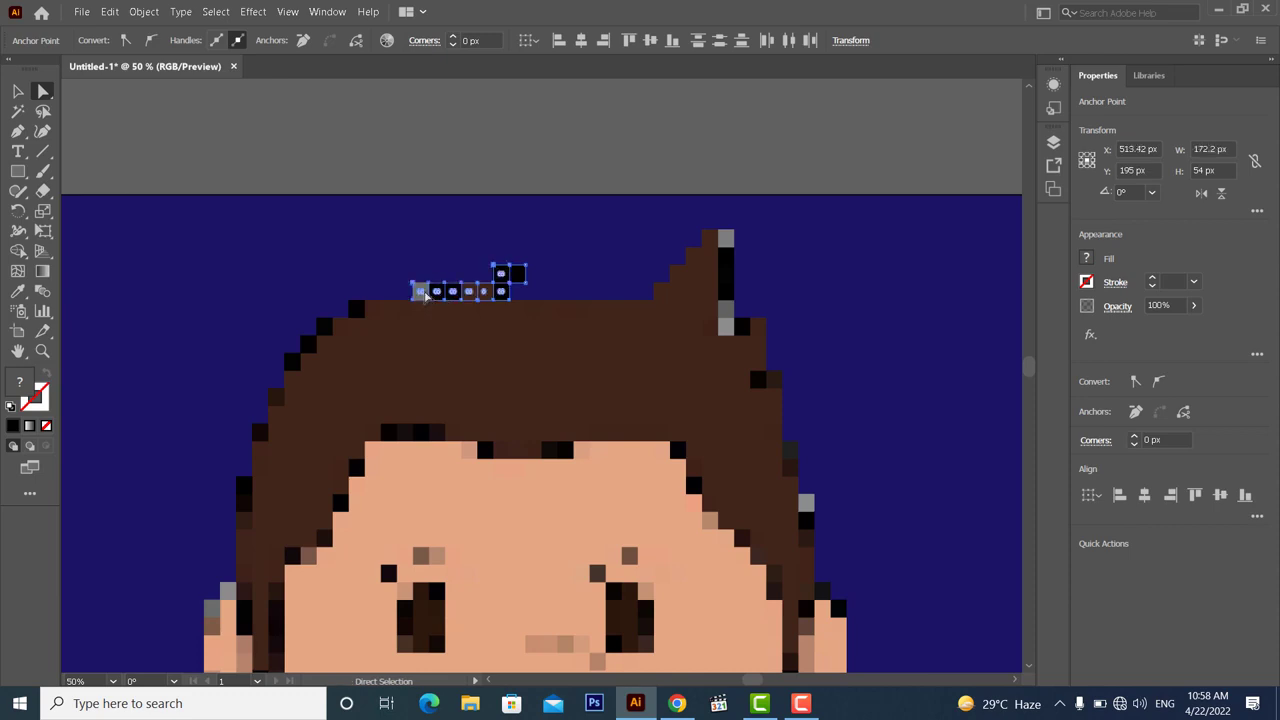
left_click(424, 291, "shift")
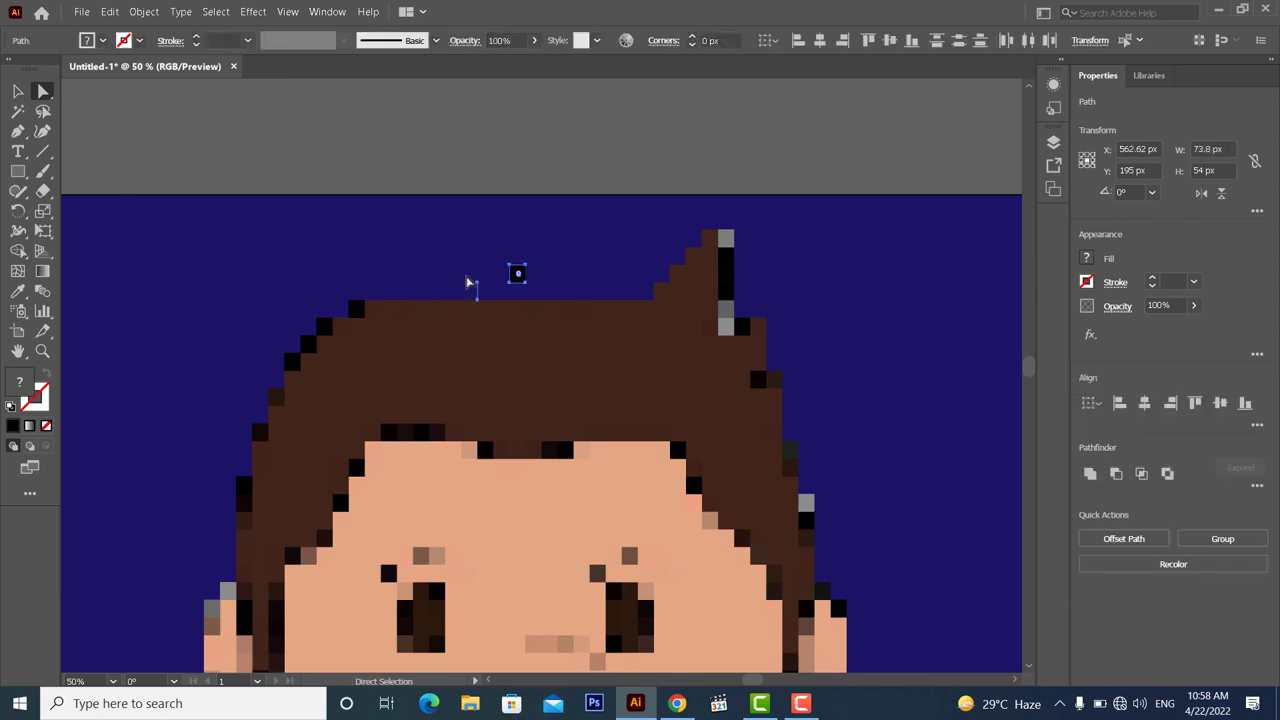
left_click(497, 300)
left_click_drag(490, 248, 557, 288)
key("Delete")
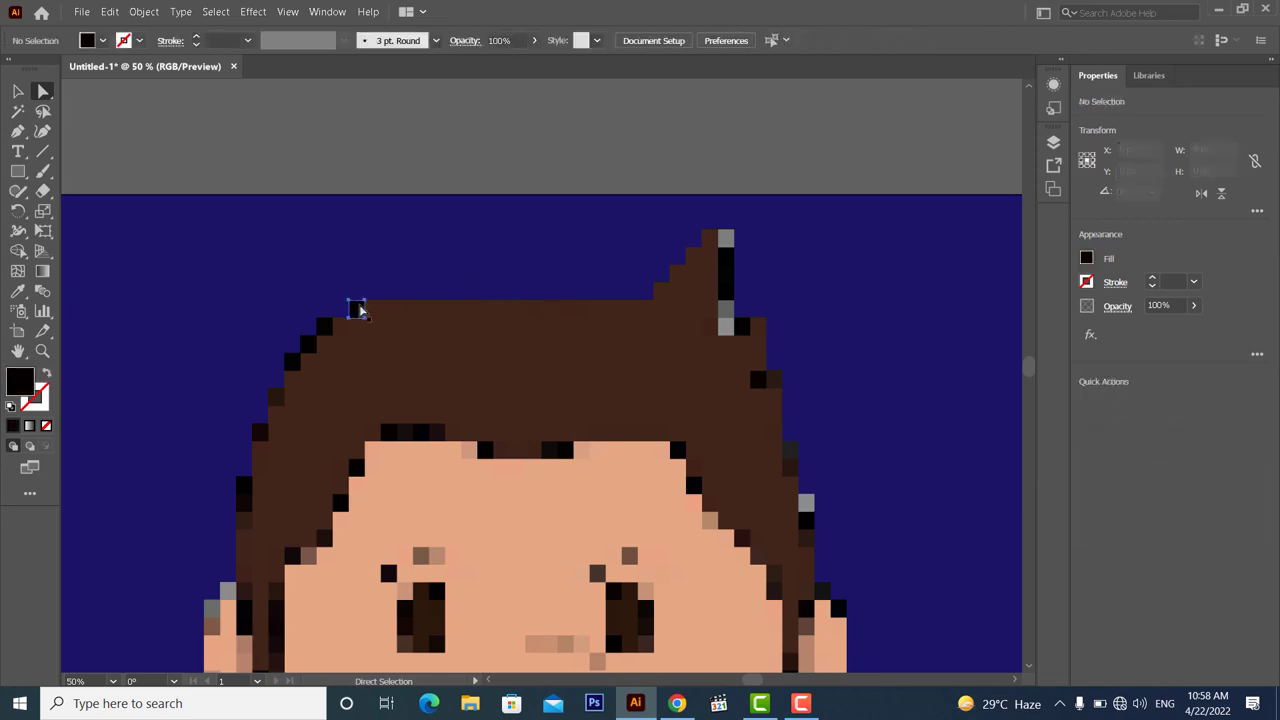
Recolour the hair's top row of tiles and the two tiles stepping down beside it with the hair brown, using the Eyedropper
left_click(358, 309)
left_click(340, 328, "shift")
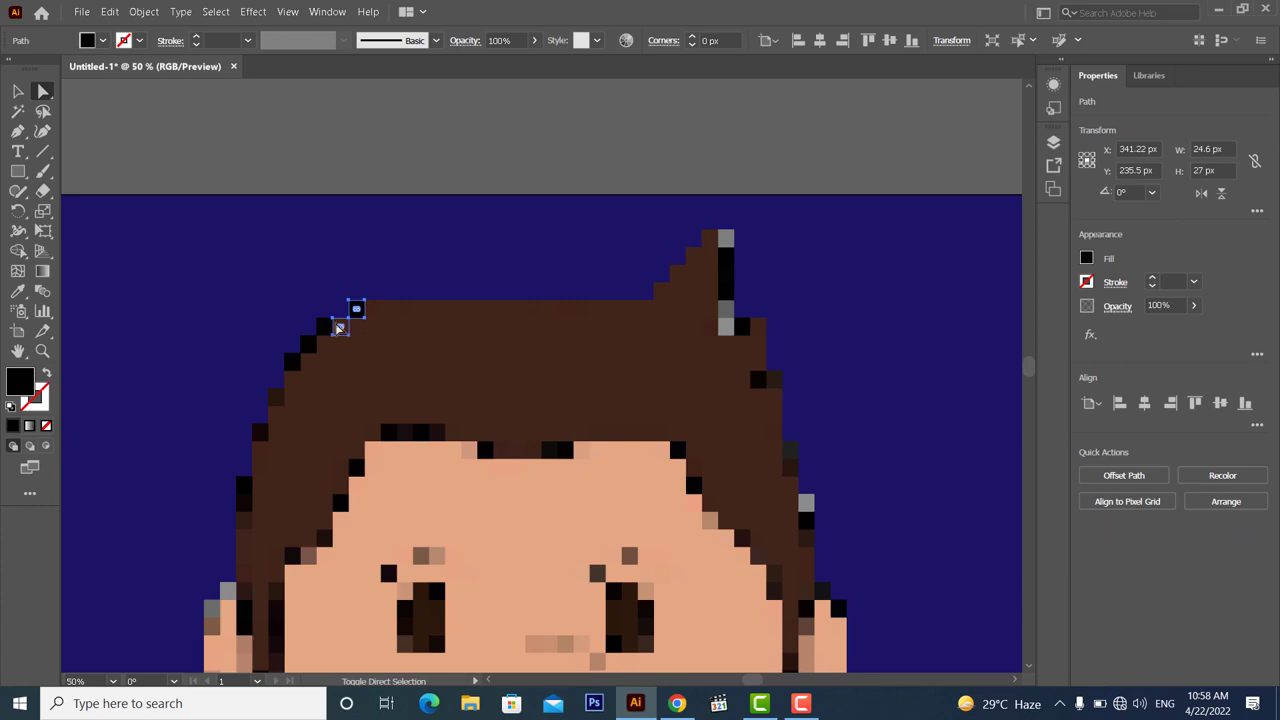
left_click(324, 326, "shift")
left_click(388, 309, "shift")
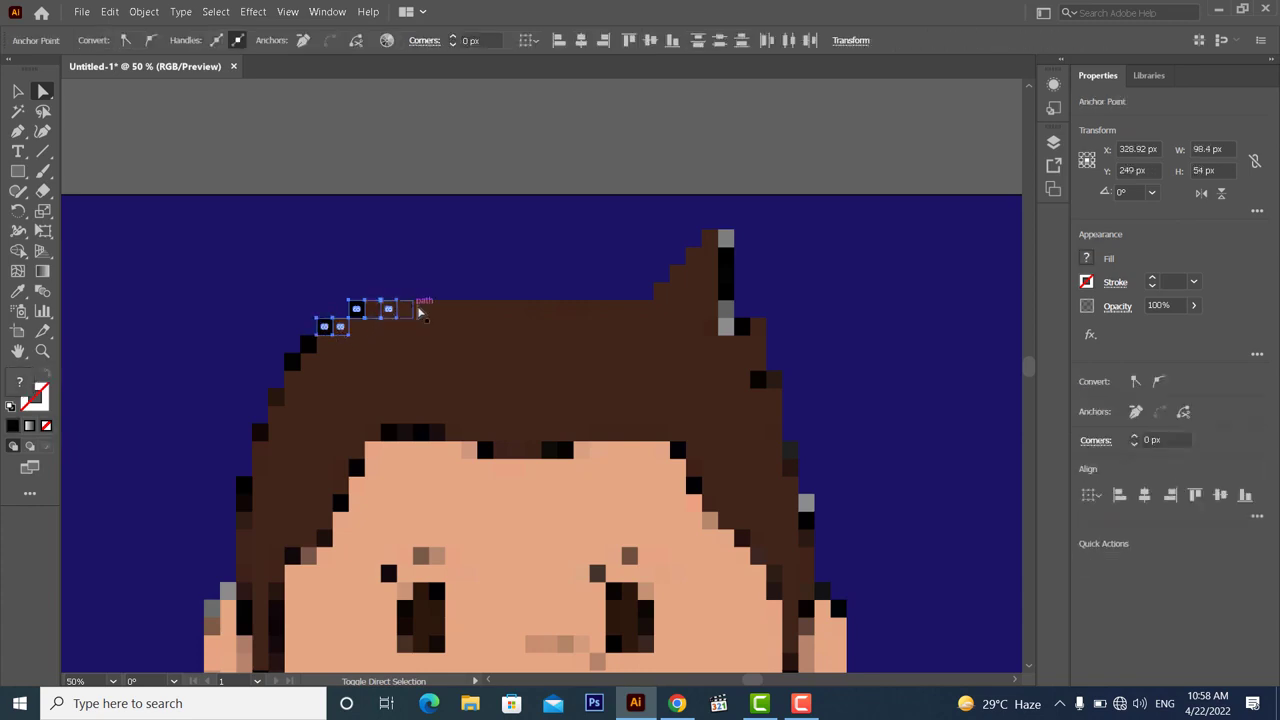
left_click(420, 309, "shift")
left_click(437, 309, "shift")
left_click(453, 310, "shift")
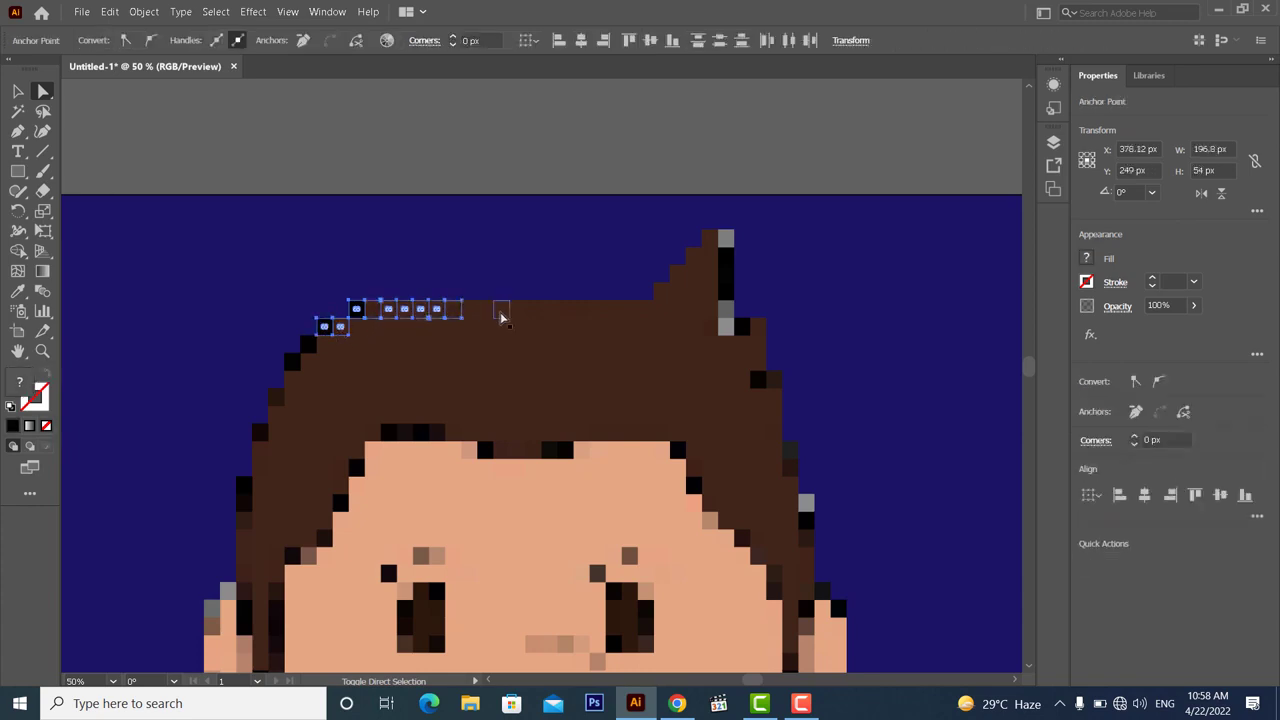
left_click(486, 311, "shift")
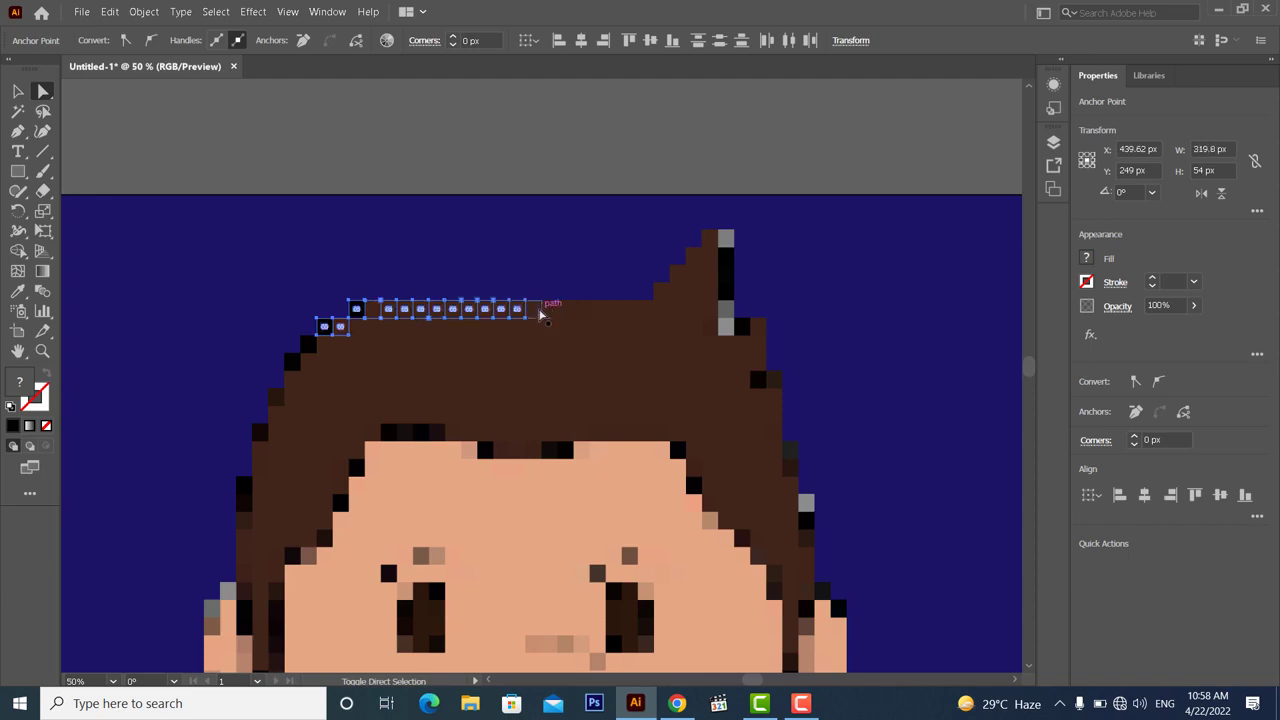
left_click(535, 315, "shift")
left_click(639, 314, "shift")
left_click(649, 313, "shift")
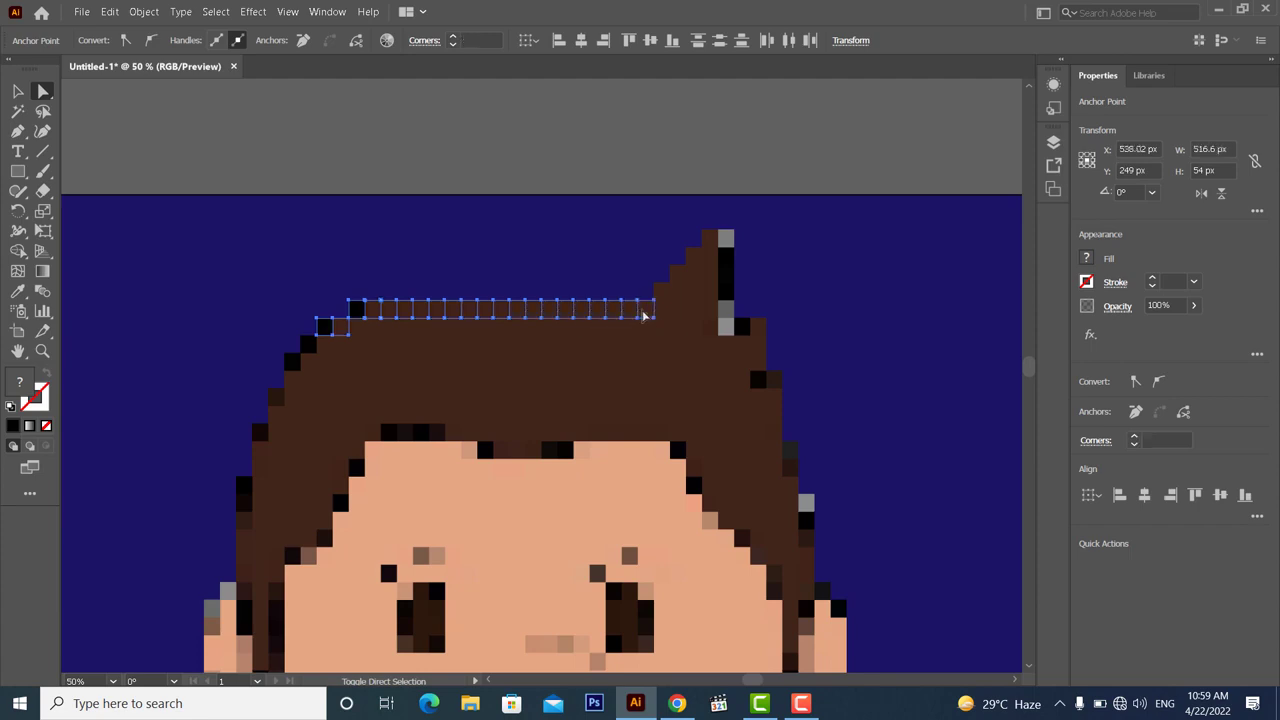
left_click(647, 314, "shift")
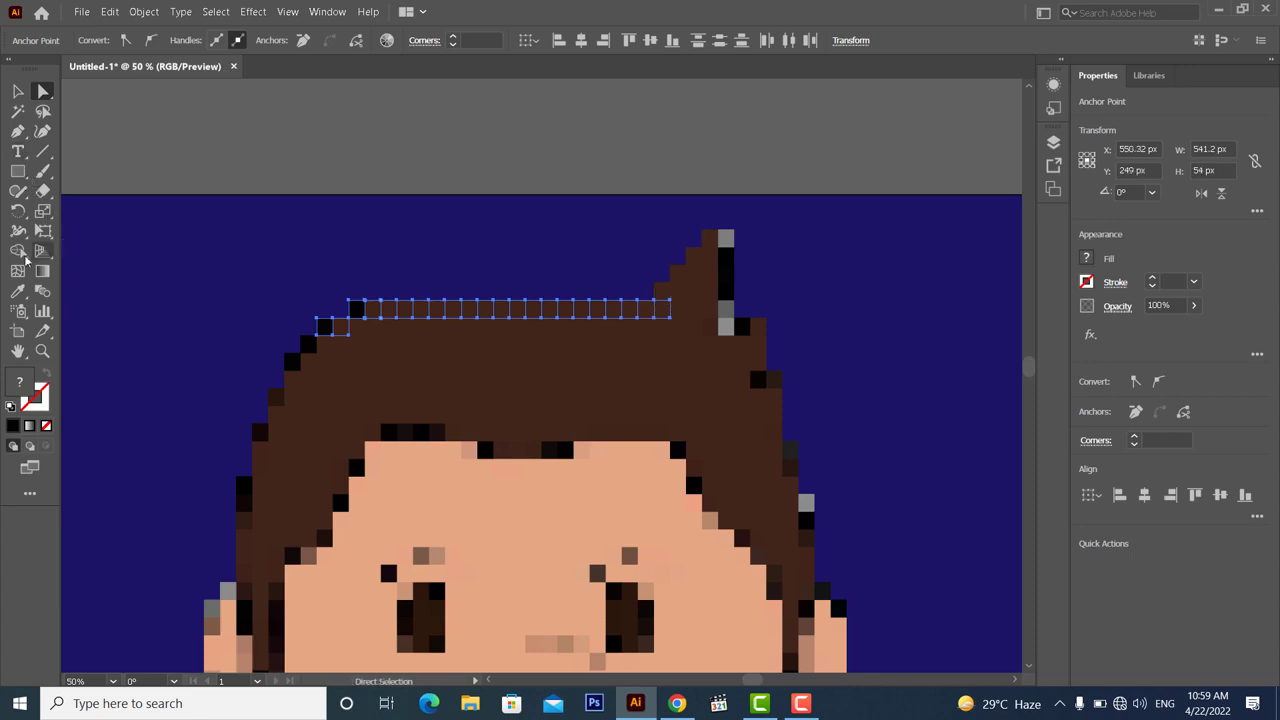
left_click(18, 291)
left_click(388, 334)
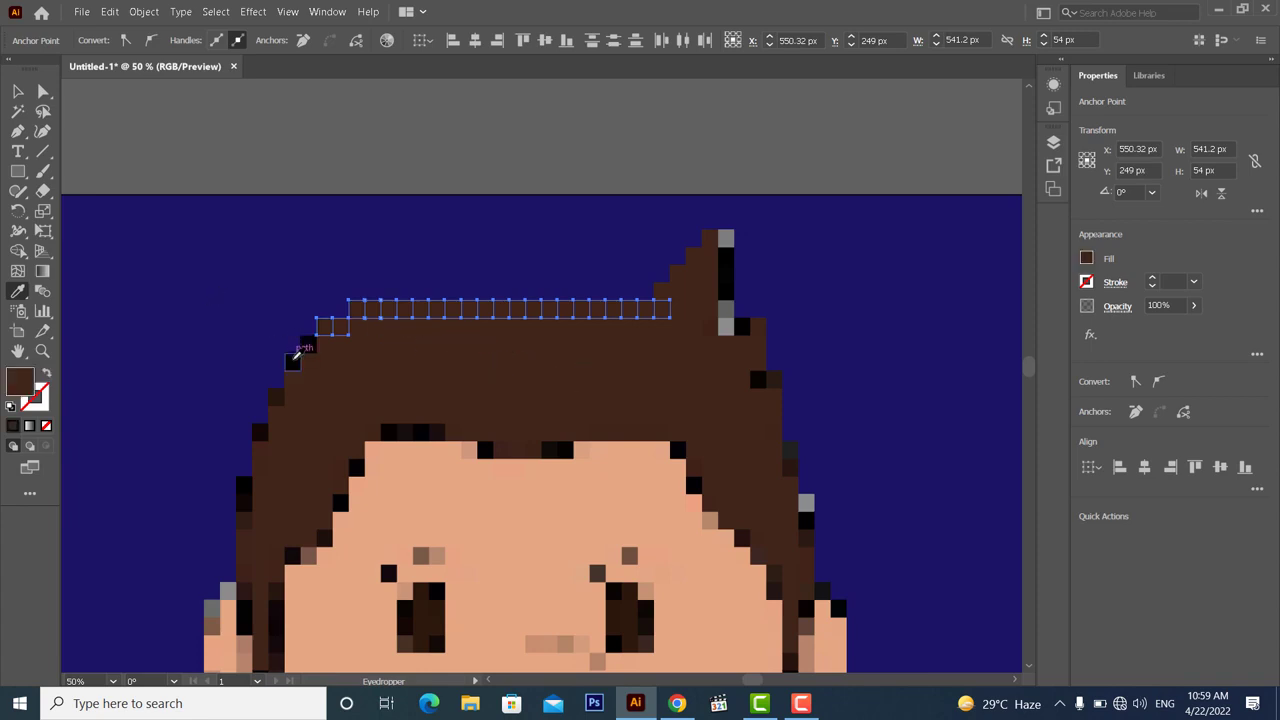
Recolour the hair's top row of tiles and the two tiles stepping down beside it black with the Eyedropper
left_click(293, 359)
left_click(43, 91)
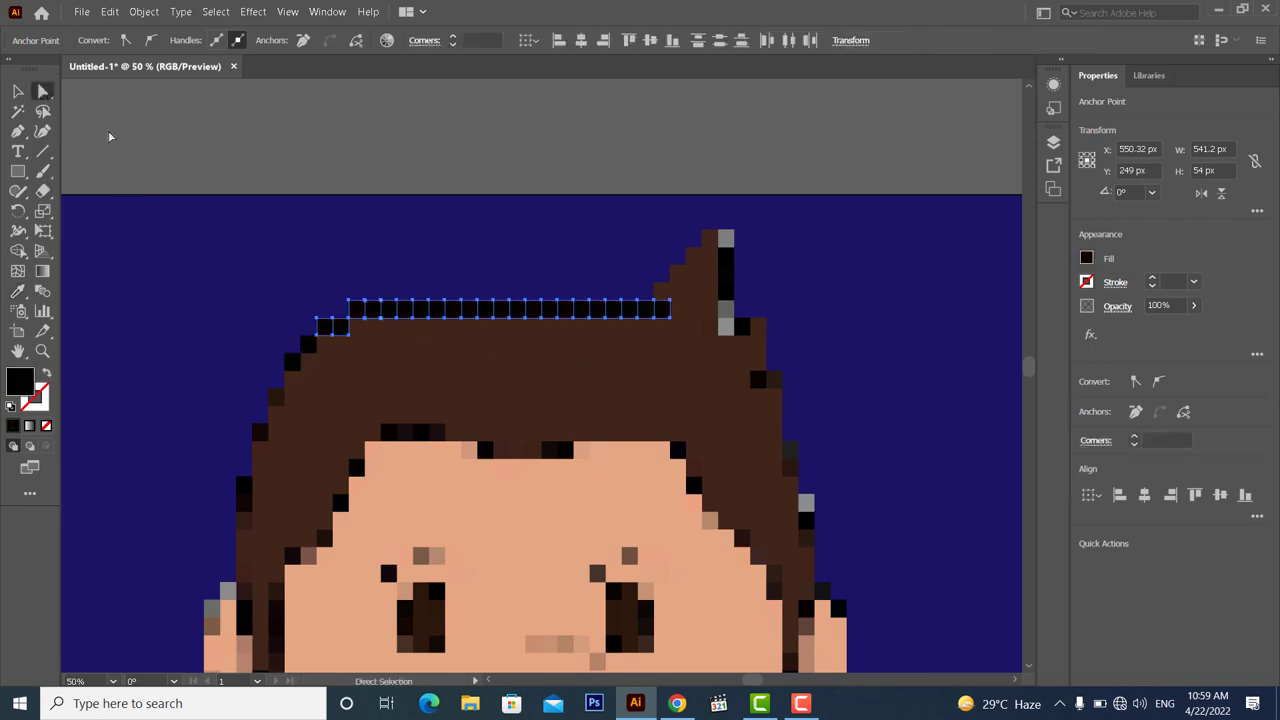
left_click(663, 291)
left_click(677, 291, "shift")
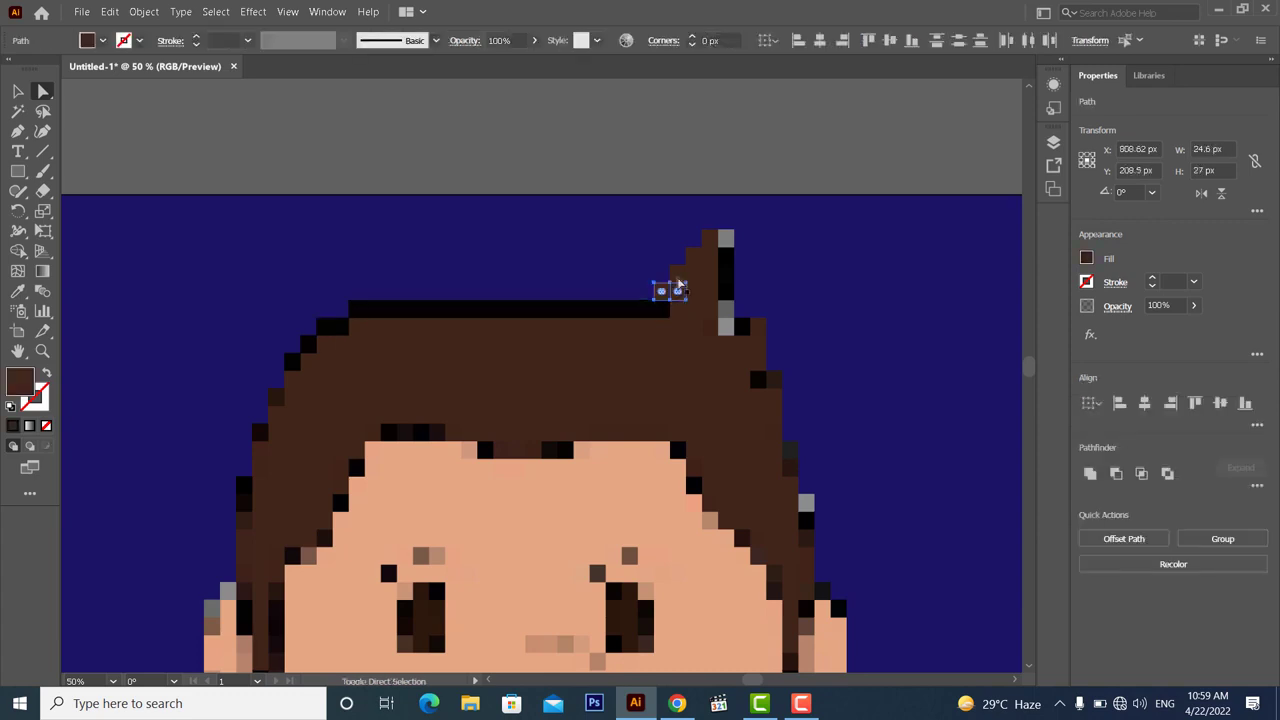
left_click(679, 275, "shift")
left_click(700, 259, "shift")
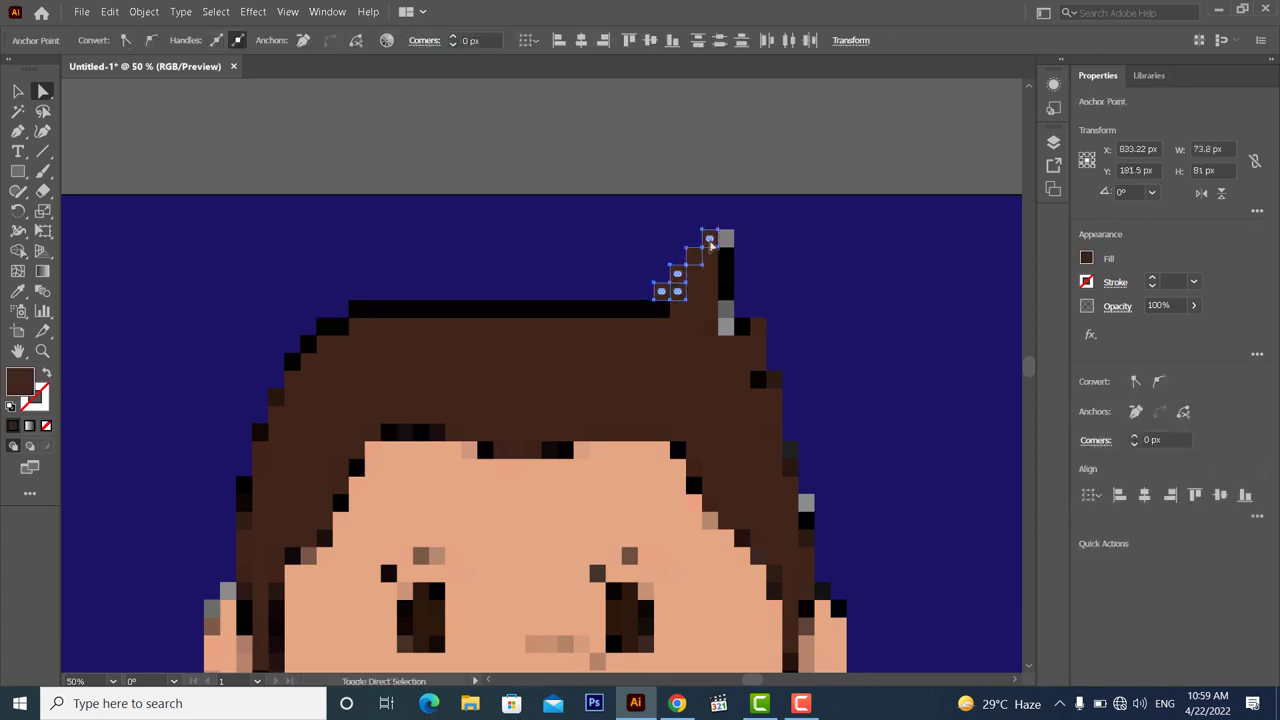
left_click(711, 243, "shift")
left_click(660, 237)
Recolour the edge tiles black from the spike's slope over its tip and down the hair's right side to the top of the ear
left_click(665, 291)
left_click(679, 274, "shift")
left_click(695, 257, "shift")
left_click(711, 243, "shift")
left_click(725, 239, "shift")
left_click(729, 262, "shift")
left_click_drag(725, 314, 773, 462)
left_click(742, 328, "shift")
left_click(760, 328, "shift")
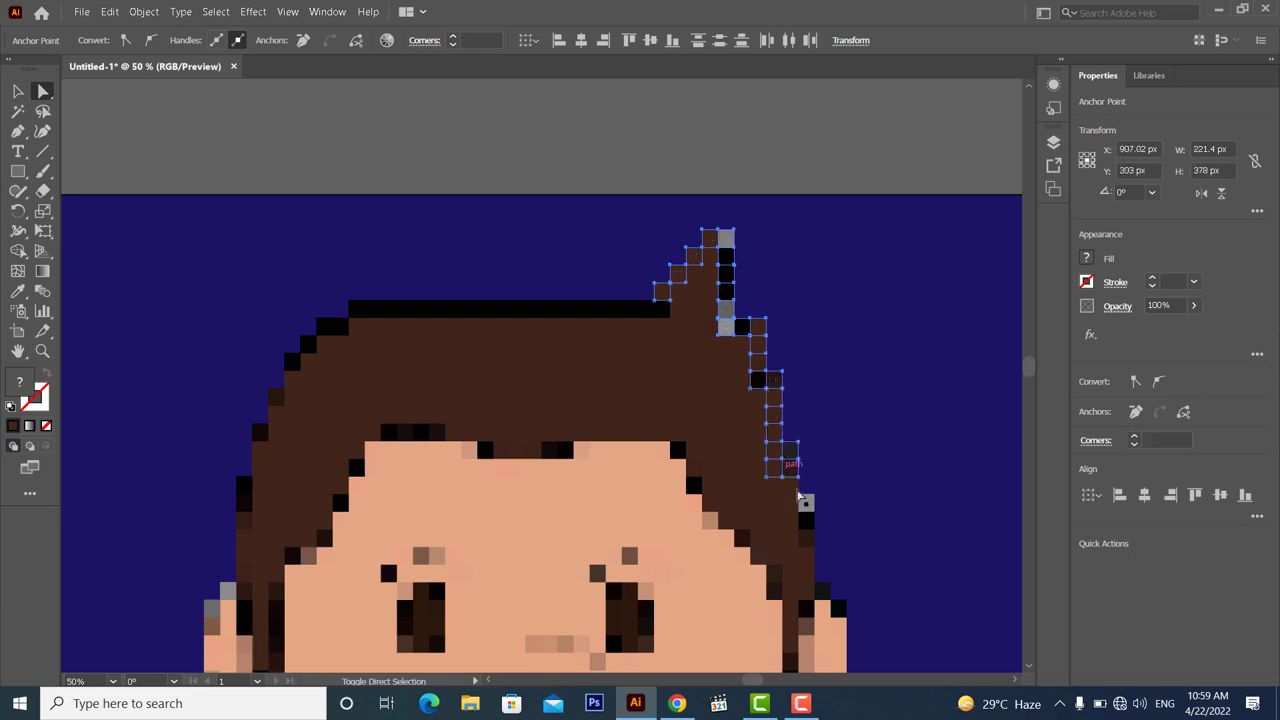
left_click(788, 483, "shift")
left_click(793, 502, "shift")
left_click_drag(813, 512, 804, 534)
scroll(827, 529, "down", 5)
left_click_drag(829, 479, 803, 509)
left_click(839, 526, "shift")
left_click(807, 531, "shift")
left_click(18, 291)
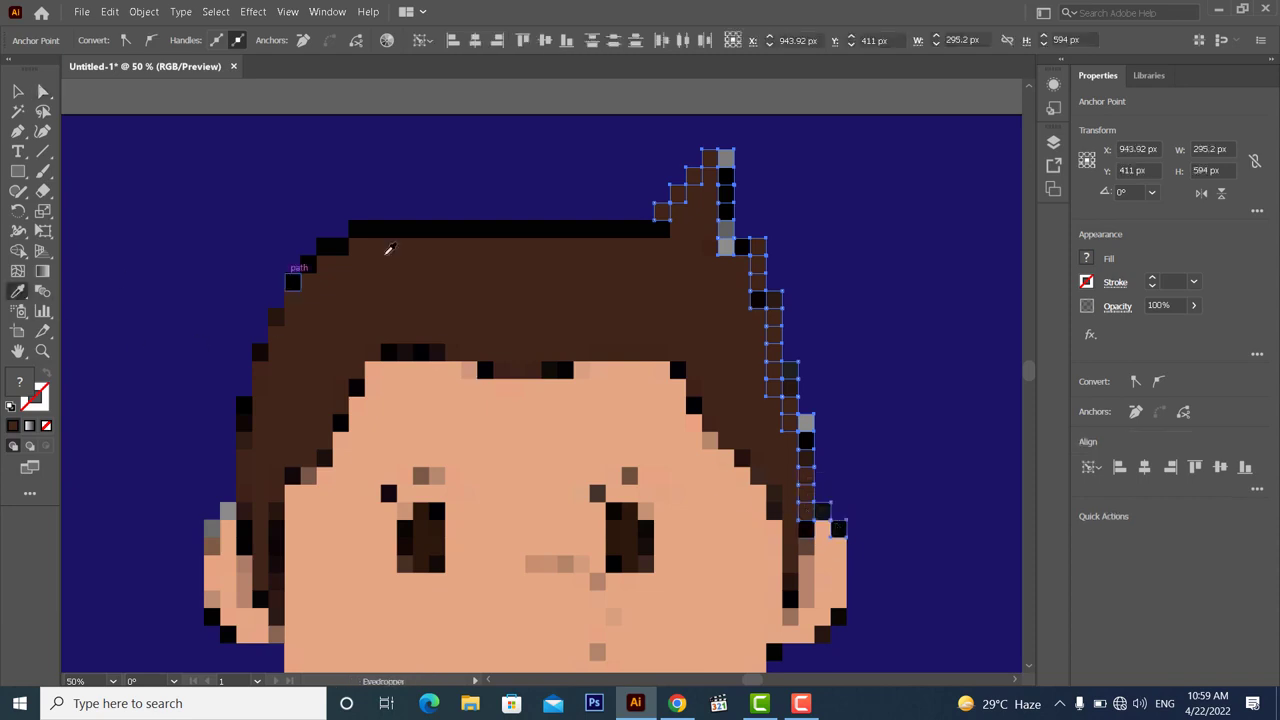
left_click(463, 233)
left_click(18, 91)
left_click(200, 135)
Recolour the stepped tiles along the hair's left outer edge black, from the top corner down to the ear
left_click(42, 91)
left_click(309, 266)
left_click(293, 284, "shift")
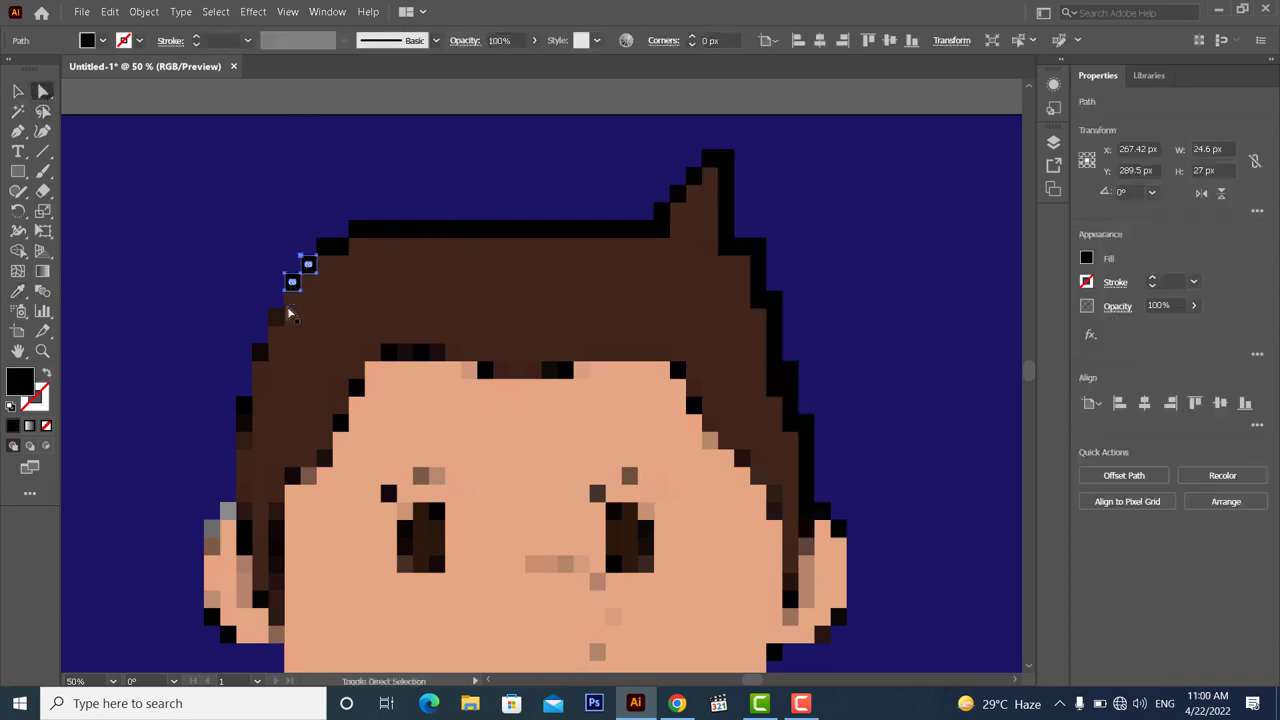
left_click(291, 301, "shift")
left_click(287, 318, "shift")
left_click(277, 333, "shift")
left_click(267, 353, "shift")
left_click(261, 370, "shift")
left_click(259, 388, "shift")
left_click(244, 407, "shift")
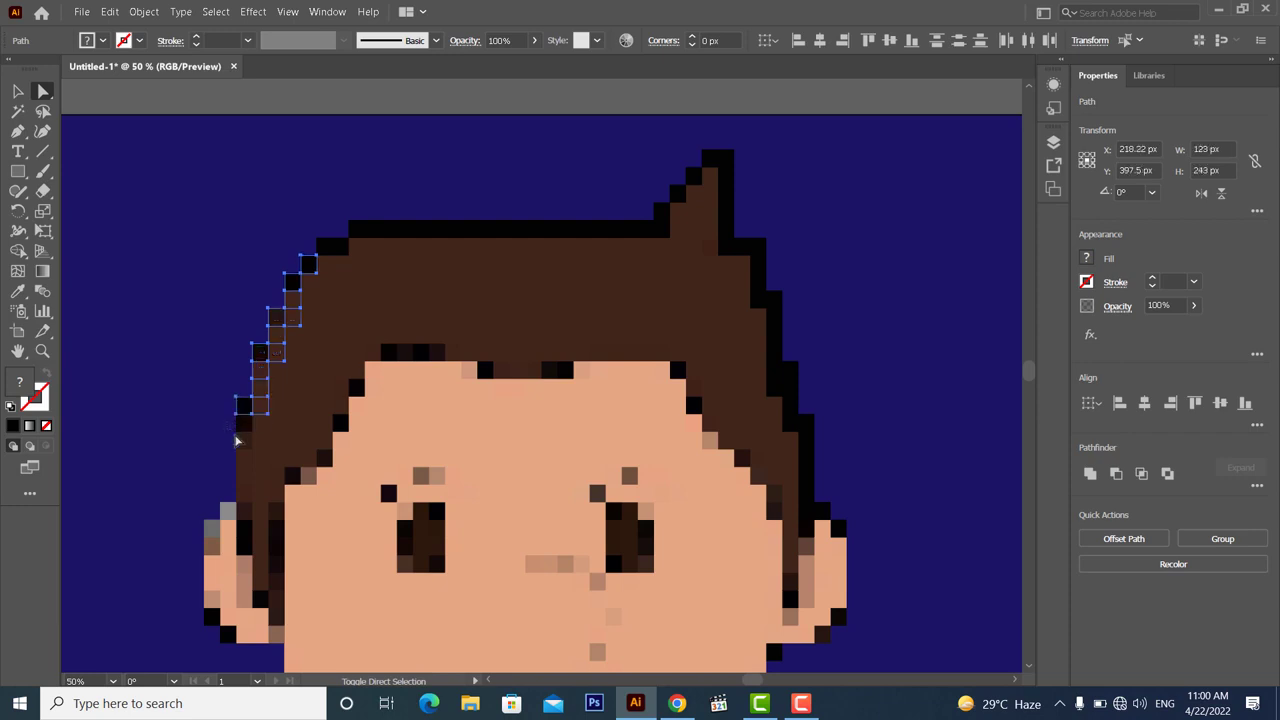
left_click_drag(248, 480, 249, 496)
left_click(18, 291)
left_click(385, 234)
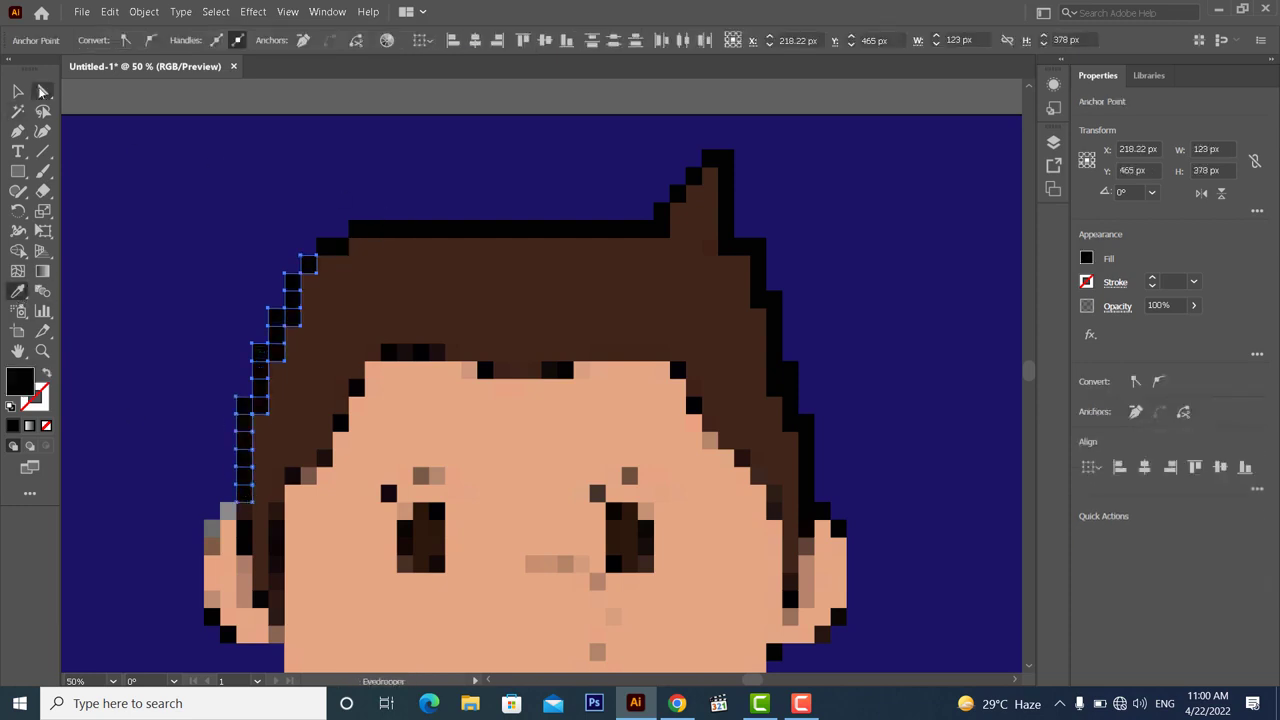
left_click(42, 91)
scroll(405, 328, "down", 3)
left_click(165, 172)
Recolour the left ear's outer edge tiles black, from the grey tile at its top to its lower edge
left_click(42, 91)
scroll(200, 390, "down", 2)
left_click(229, 433)
left_click(213, 450, "shift")
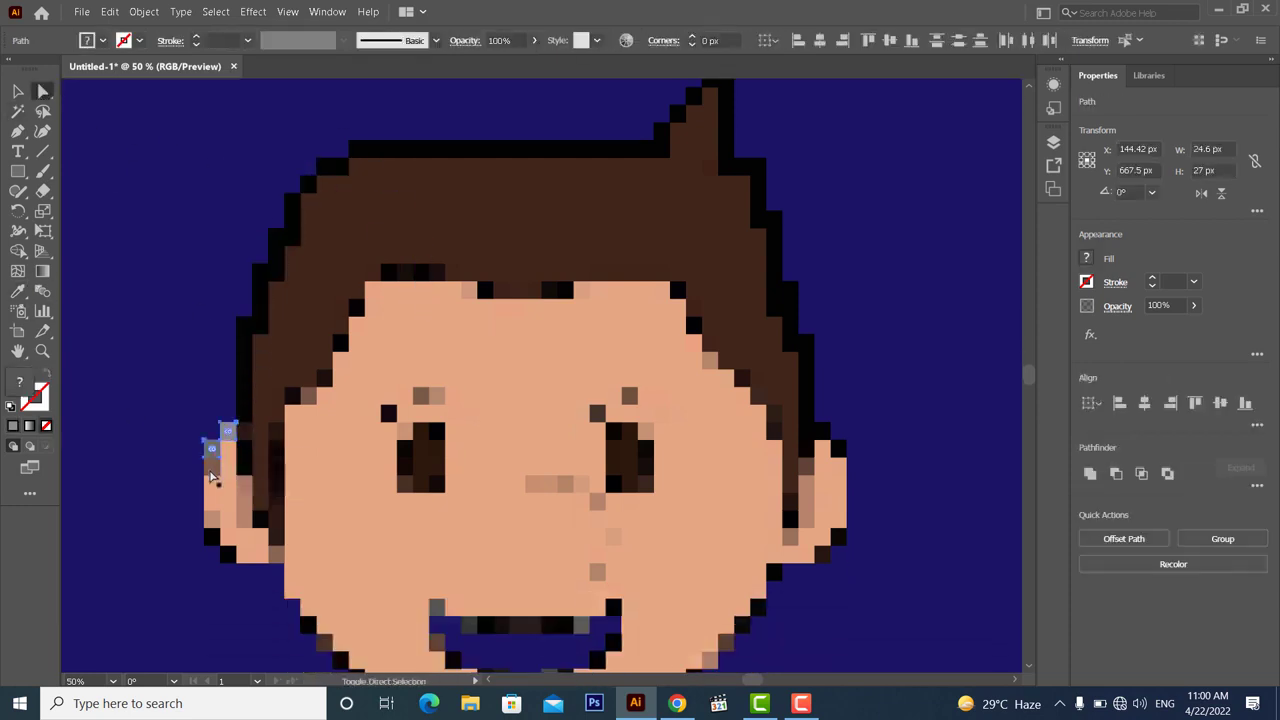
left_click(214, 470, "shift")
left_click(212, 503, "shift")
left_click(211, 524, "shift")
left_click(213, 538, "shift")
left_click(229, 555, "shift")
left_click(244, 559, "shift")
left_click(18, 291)
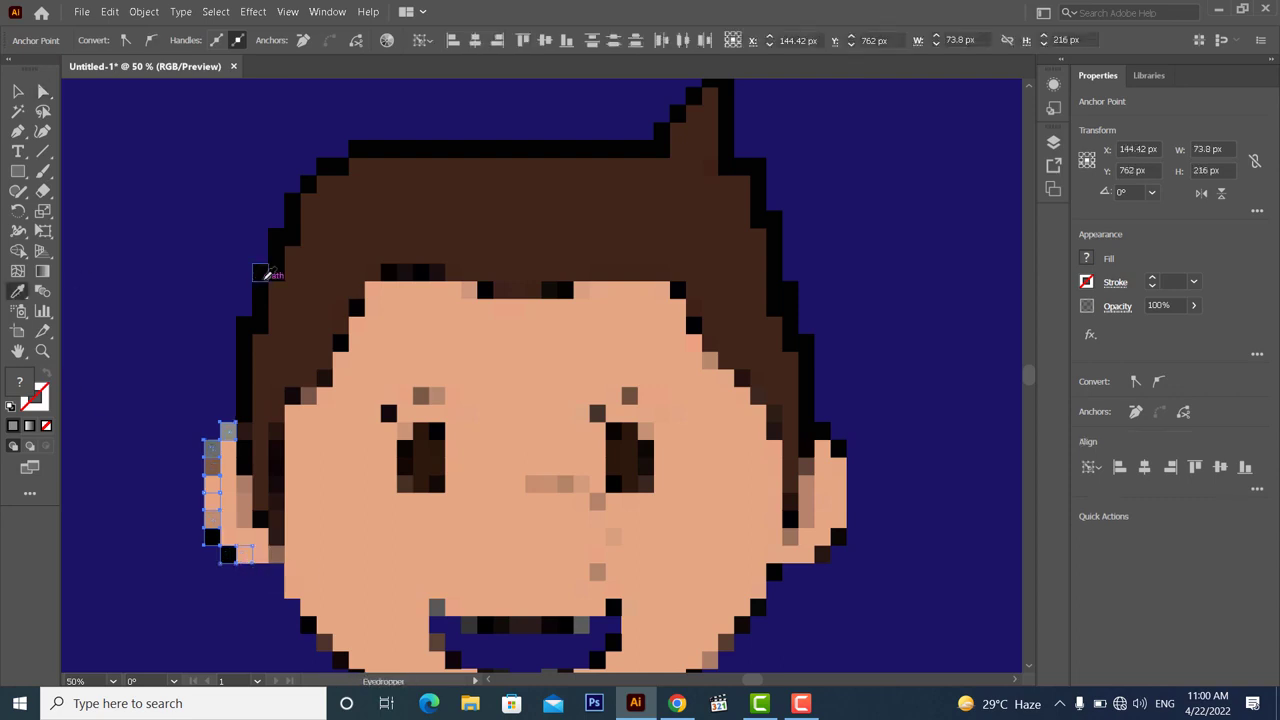
left_click(262, 277)
Recolour the right ear's outer column of tiles and its lower corner tiles black
left_click(42, 91)
left_click(842, 466)
left_click(840, 484, "shift")
left_click(839, 502, "shift")
left_click(839, 520, "shift")
left_click(839, 538, "shift")
left_click(822, 557, "shift")
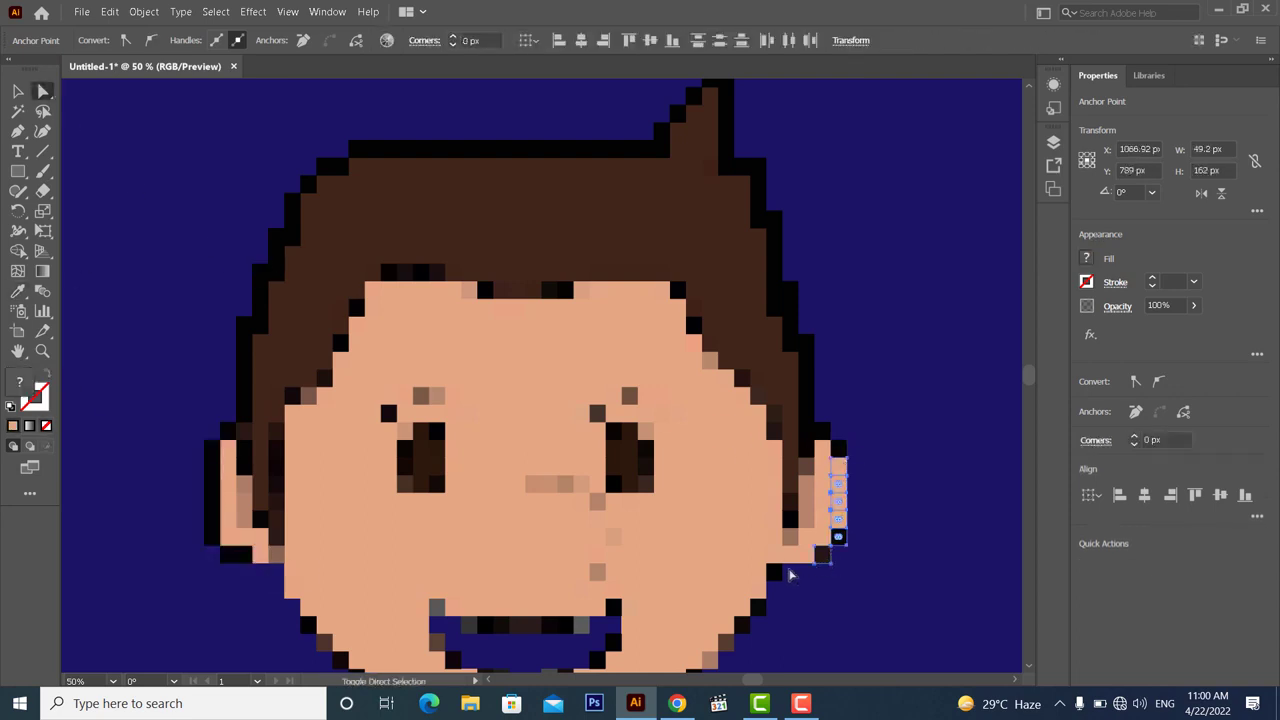
left_click(18, 291)
left_click(470, 148)
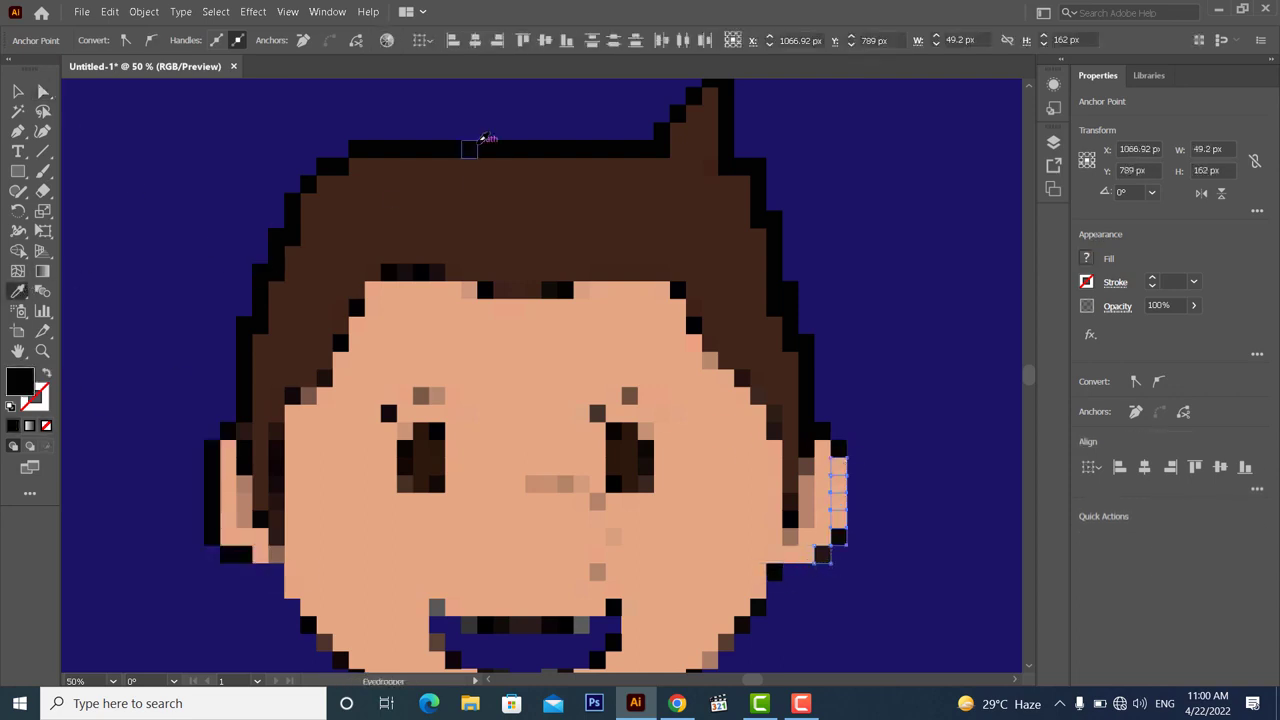
left_click(42, 91)
left_click(145, 140)
Recolour the tiles along both sloping sides of the hairline and the two short forehead rows above them black
left_click(773, 413)
left_click(741, 378, "shift")
left_click(726, 360, "shift")
left_click(709, 343, "shift")
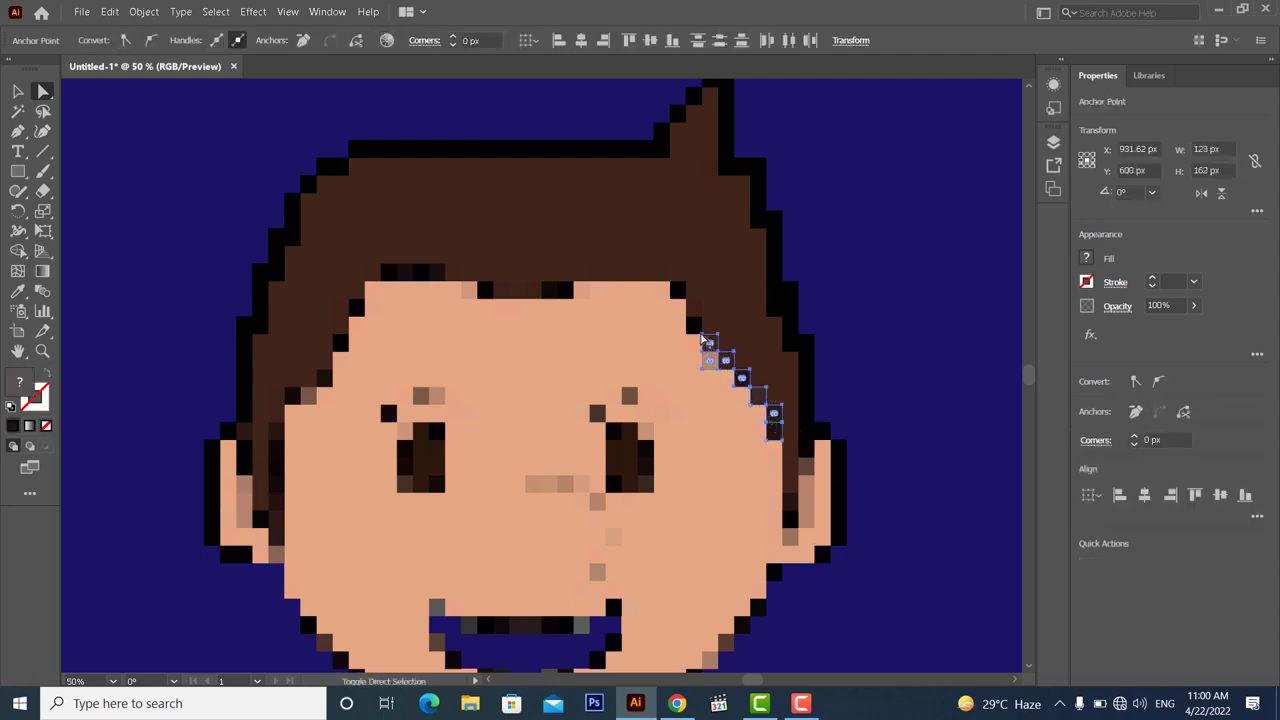
left_click(693, 325, "shift")
left_click(693, 308, "shift")
left_click(678, 307, "shift")
left_click(679, 291, "shift")
left_click(293, 397, "shift")
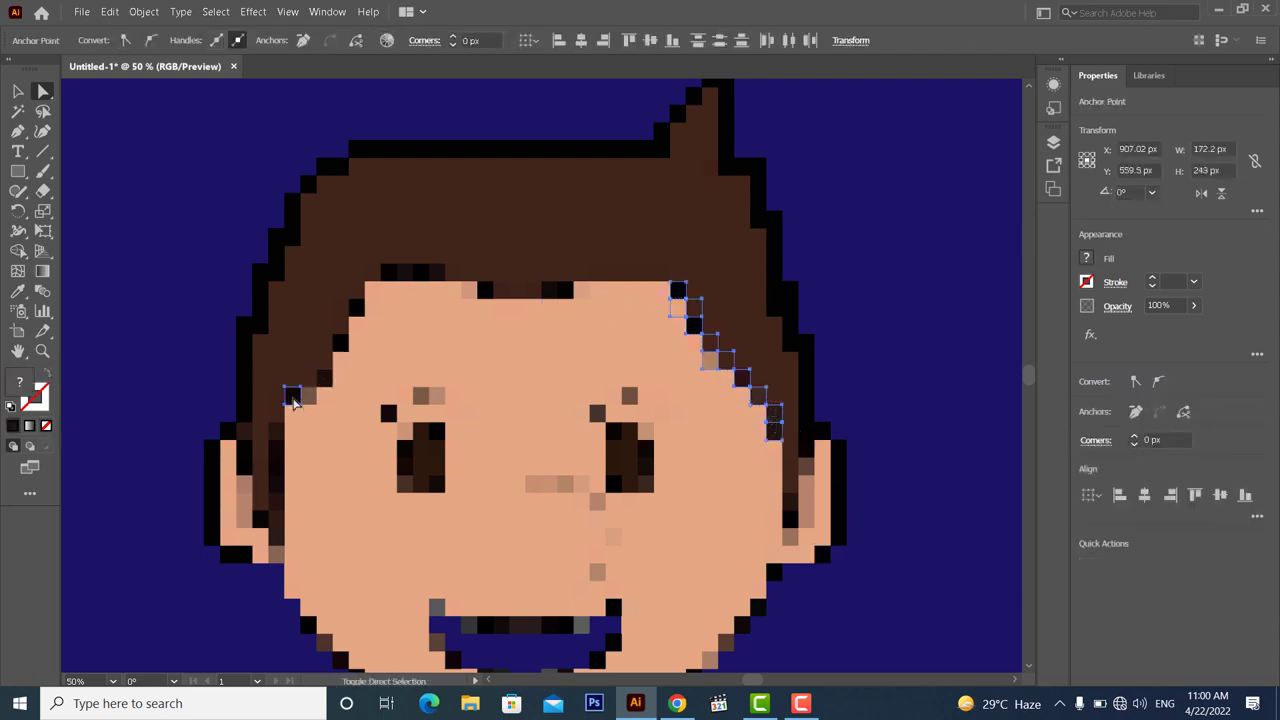
left_click(310, 396, "shift")
left_click(327, 382, "shift")
left_click(345, 345, "shift")
left_click(356, 337, "shift")
left_click(362, 312, "shift")
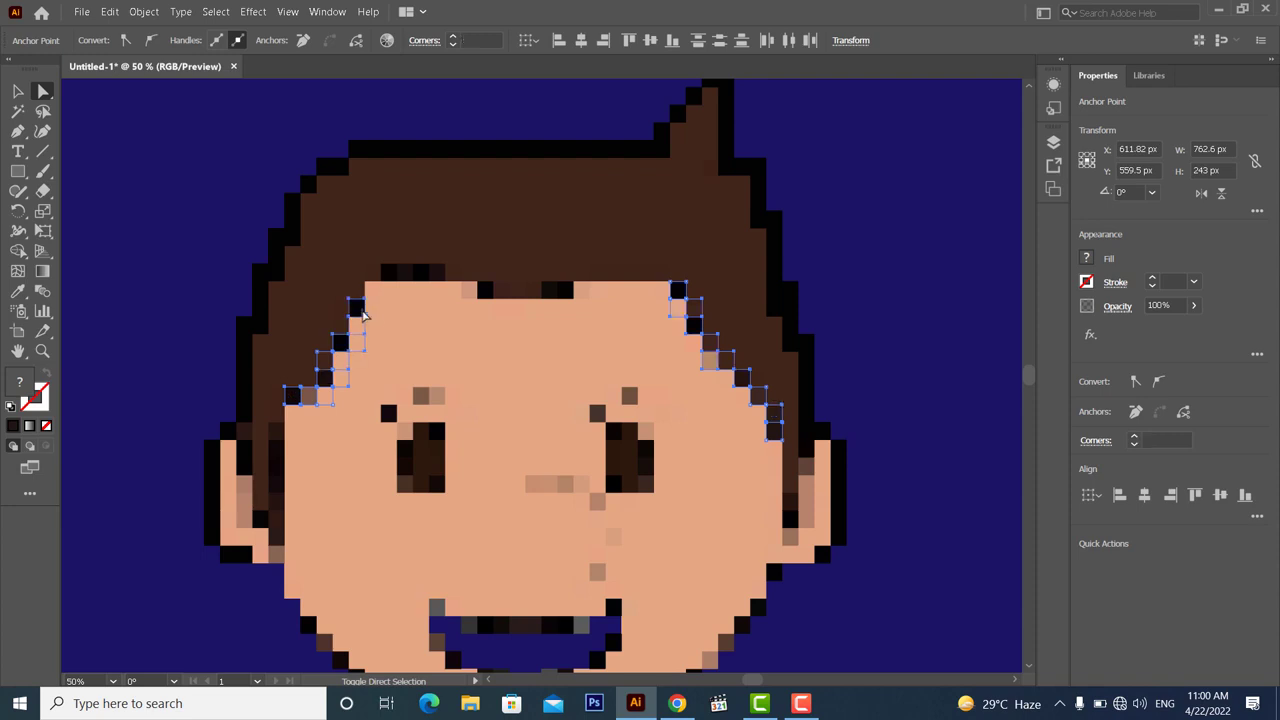
left_click(404, 272, "shift")
left_click(420, 272, "shift")
left_click(437, 272, "shift")
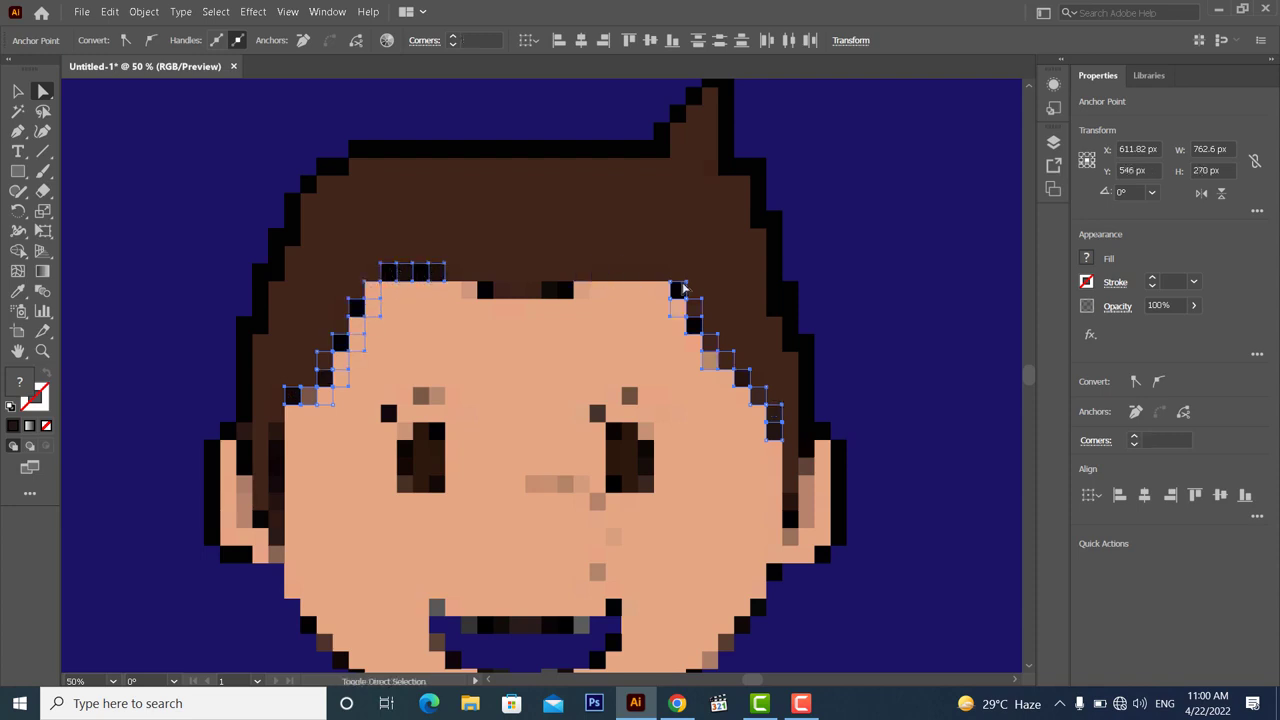
key("i")
left_click(447, 154)
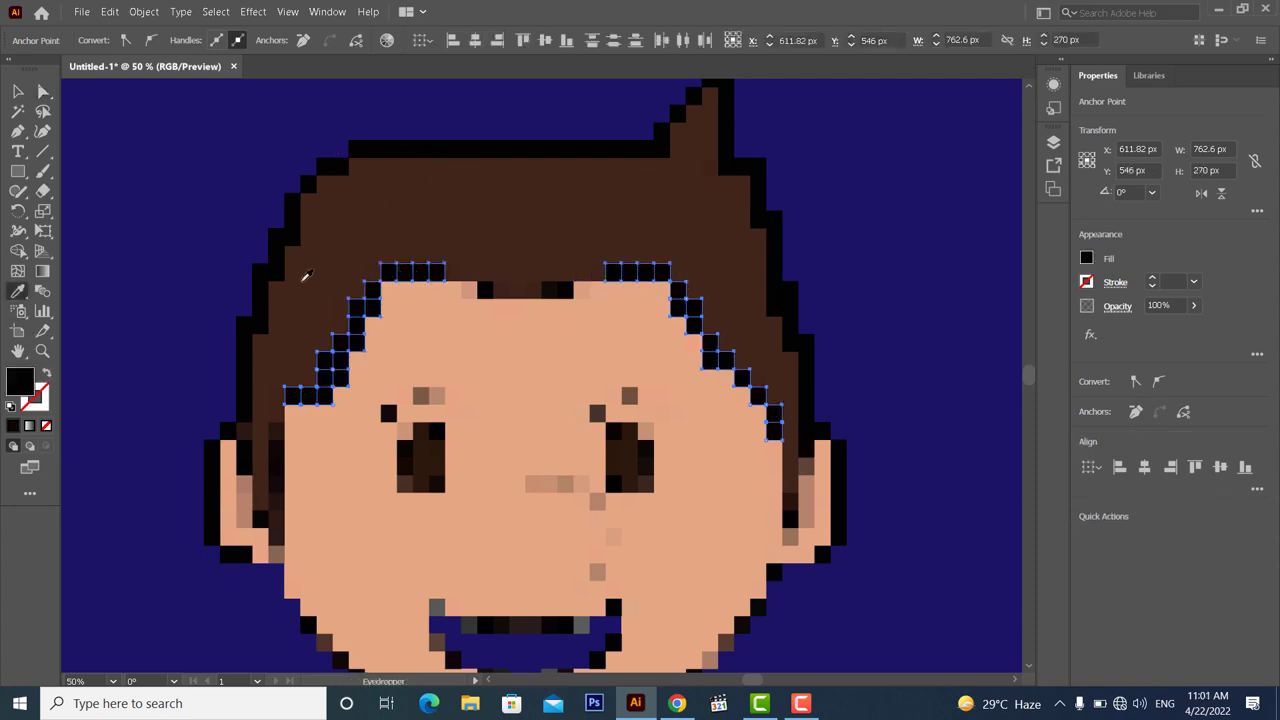
Recolour the three surplus black tiles on the inner side of the left hairline slope with the face skin tone
key("a")
left_click(298, 300)
left_click(357, 345)
key("i")
left_click(471, 405)
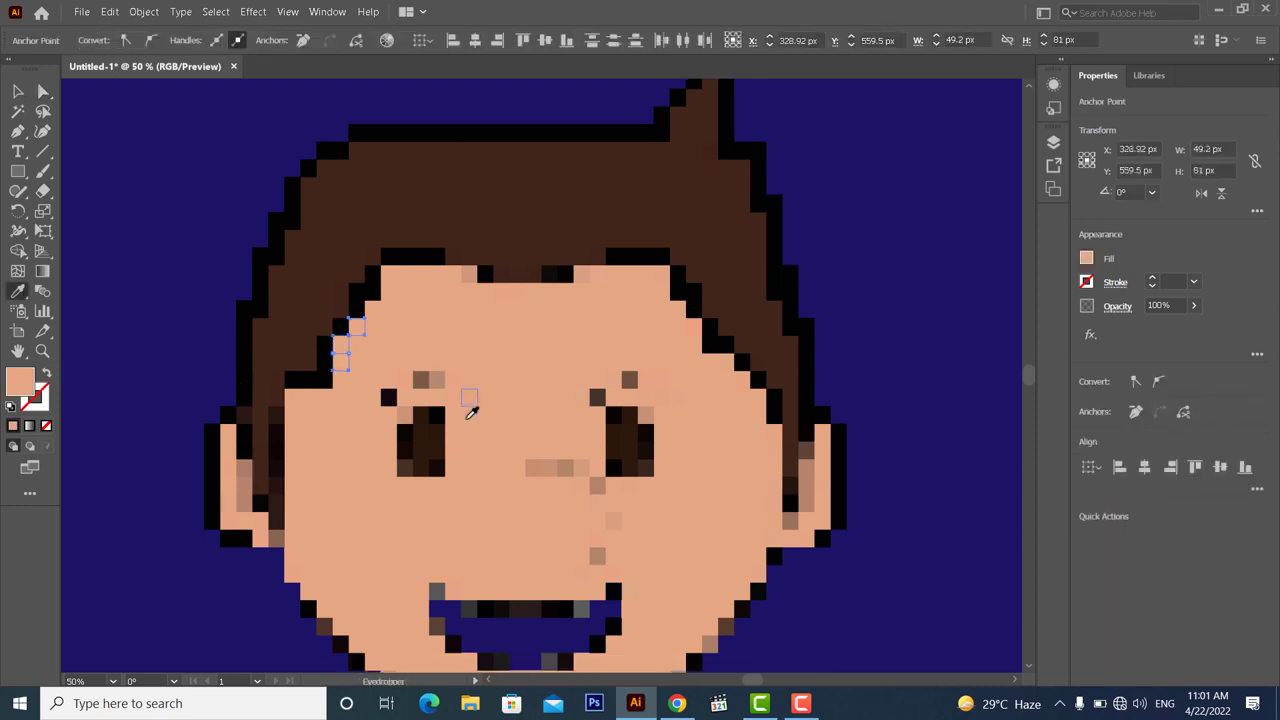
Recolour a row of three tiles above each eye black to form two matching eyebrows
scroll(471, 405, "down", 2)
key("a")
left_click(421, 336)
left_click(420, 338, "shift")
left_click(402, 336, "shift")
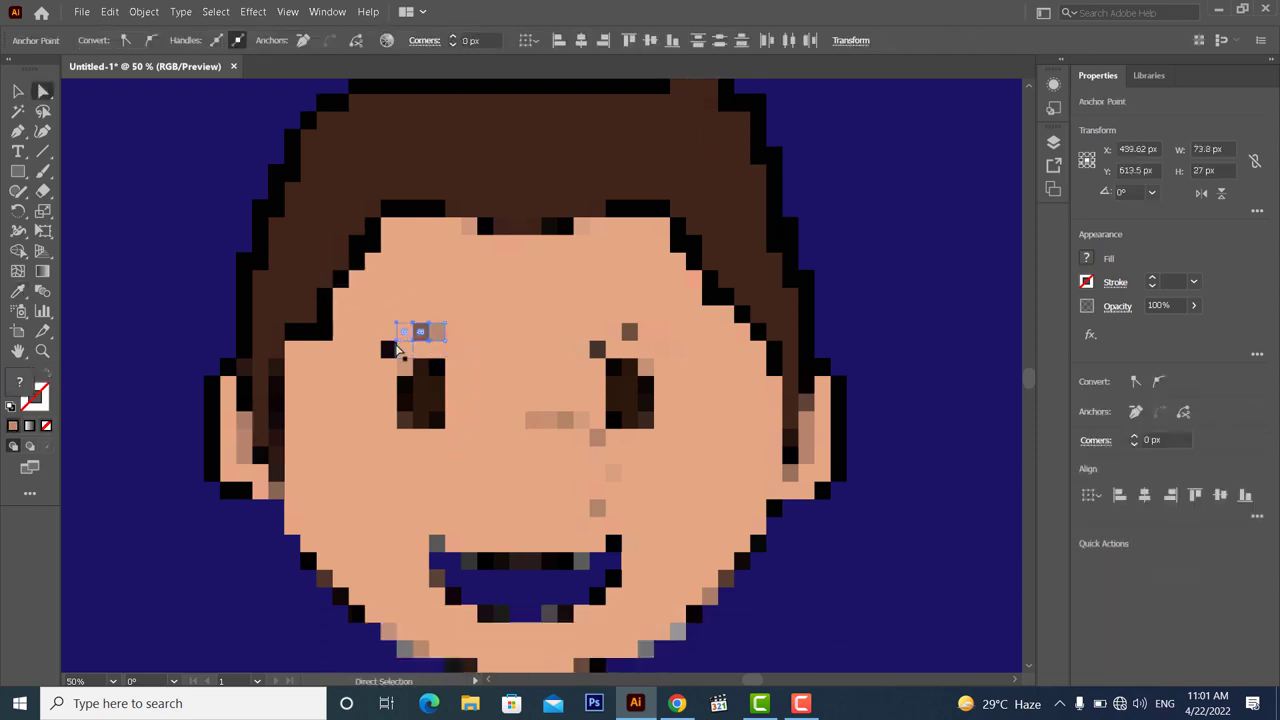
left_click(612, 336, "shift")
left_click(629, 336, "shift")
left_click(647, 338, "shift")
key("i")
left_click(347, 254)
key("a")
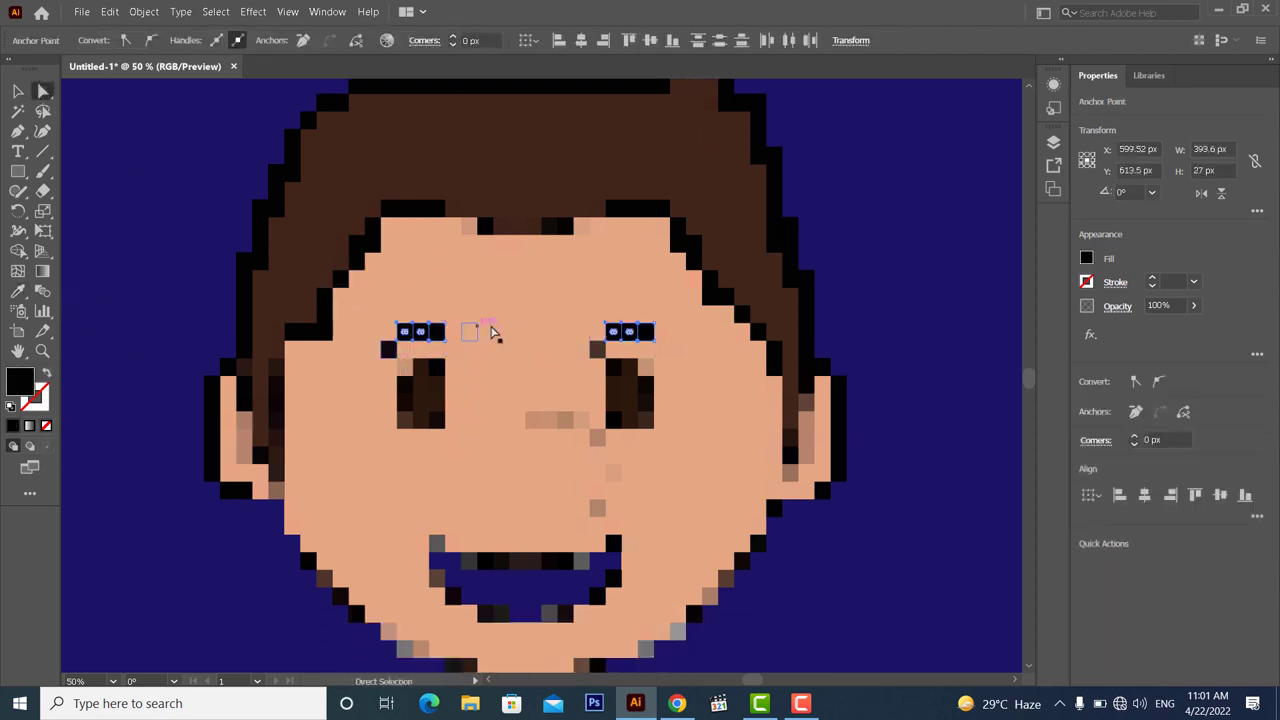
left_click(404, 384)
left_click(408, 405, "shift")
left_click(409, 419, "shift")
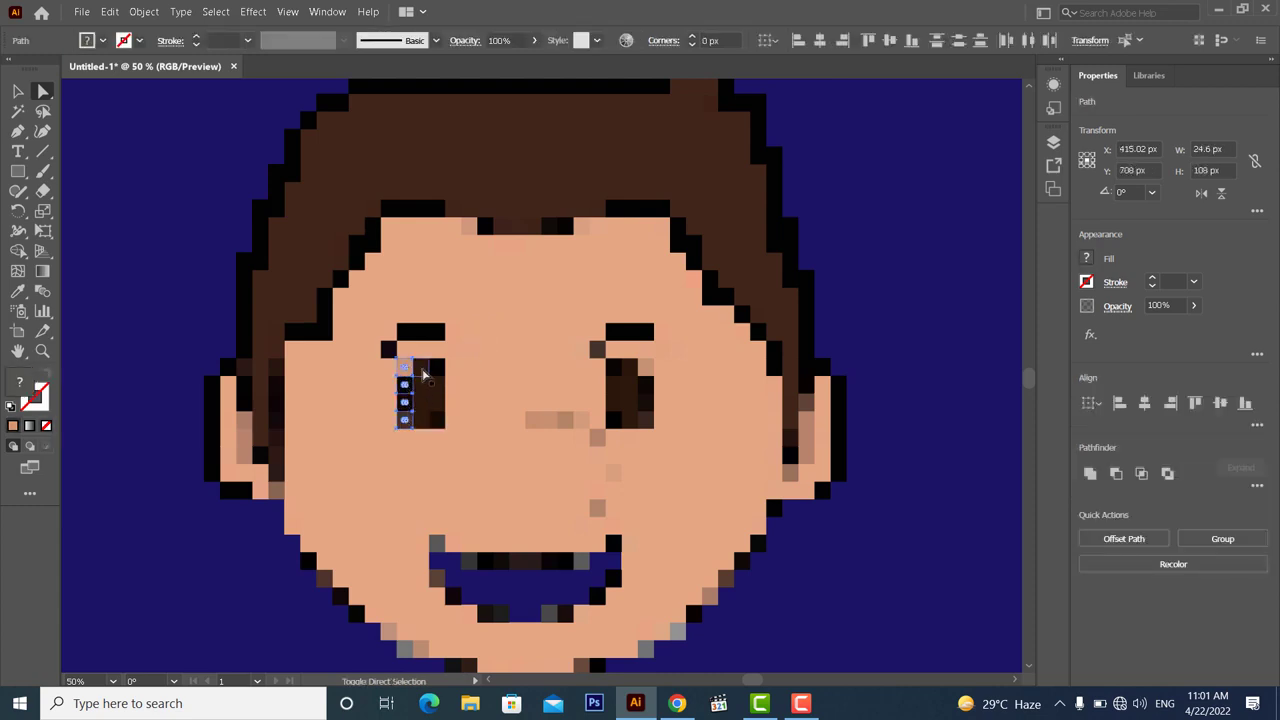
left_click(468, 383)
Recolour the left eye's top, bottom and side tiles black around its brown centre
left_click(421, 369)
left_click(410, 393, "shift")
left_click(408, 405, "shift")
left_click(418, 419, "shift")
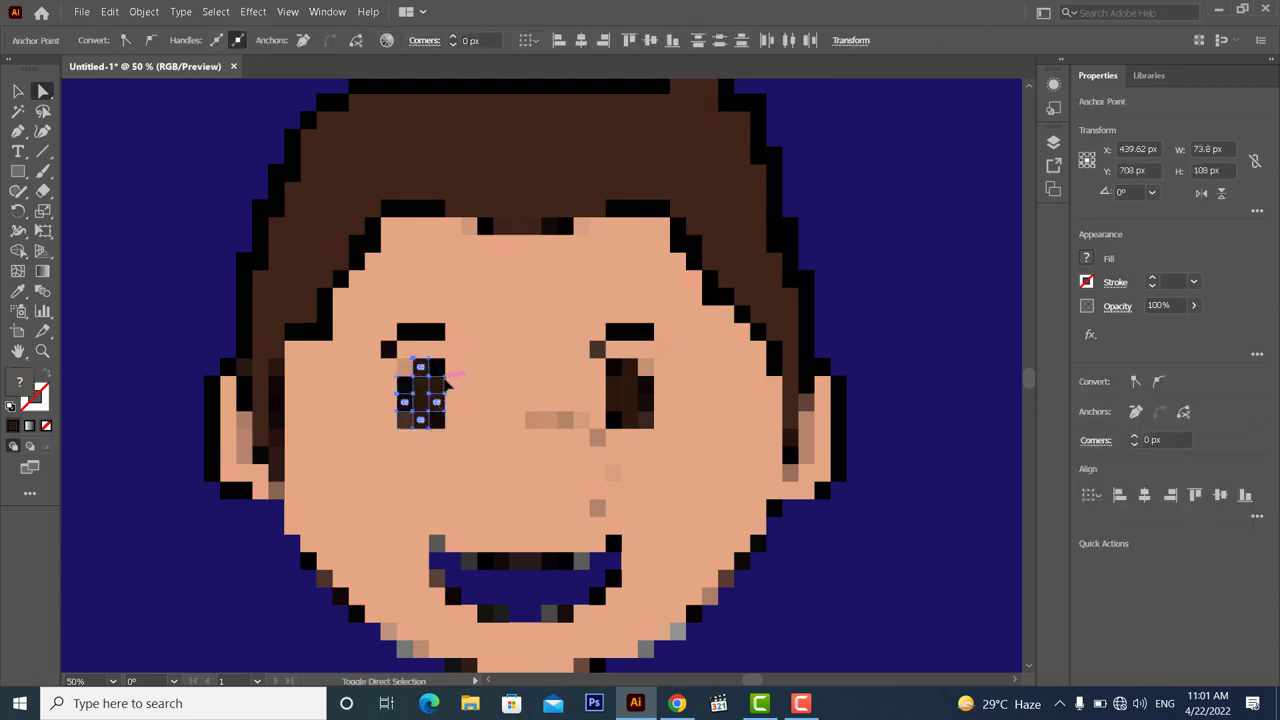
key("i")
left_click(430, 332)
Recolour the left eye's four corner tiles with the face skin tone
key("a")
left_click(414, 369)
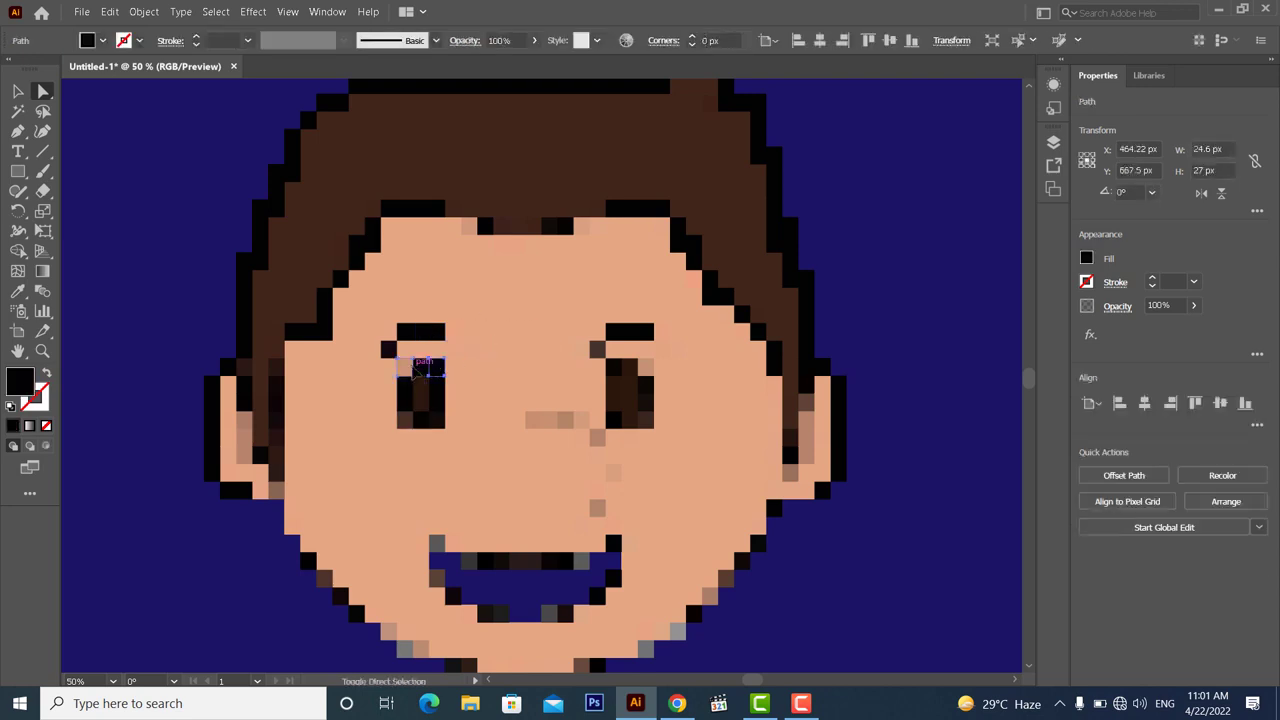
left_click(433, 419, "shift")
key("i")
left_click(443, 305)
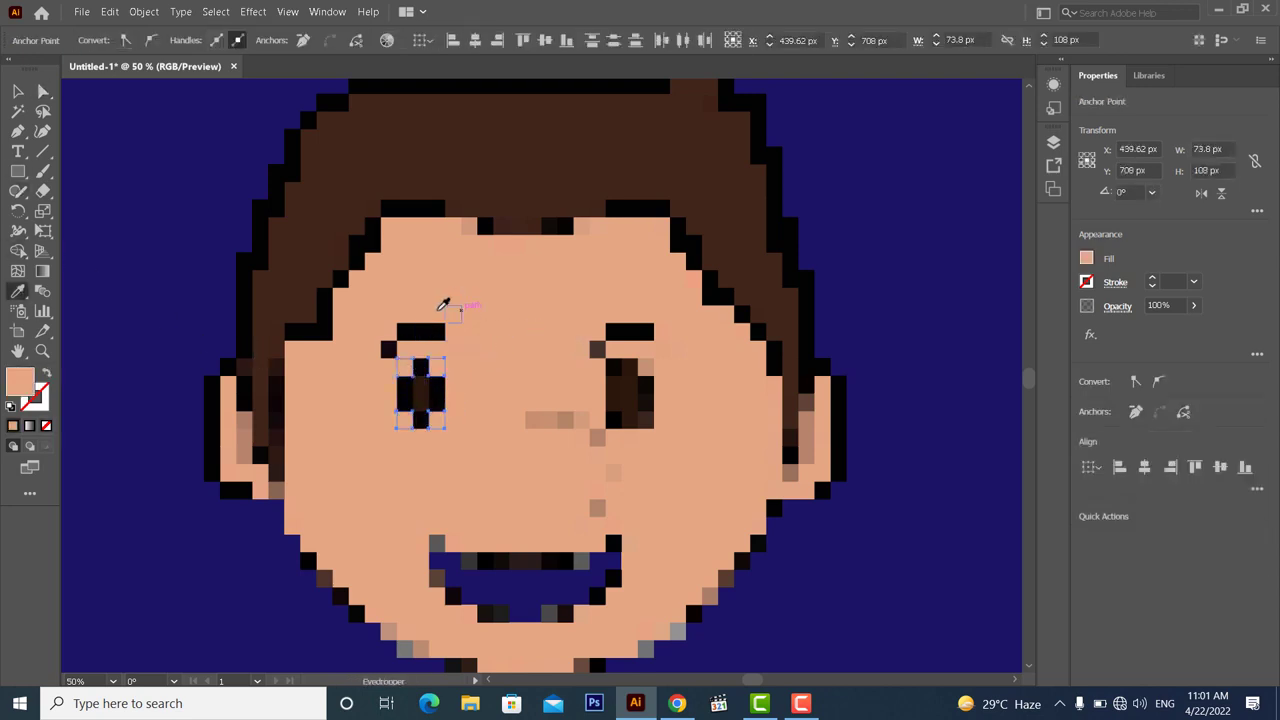
Recolour the stray tiles below the eyebrows, the right eye's corners and the nose and cheek shadow tiles with the skin tone
key("a")
left_click(388, 349)
left_click(597, 349, "shift")
left_click(613, 367, "shift")
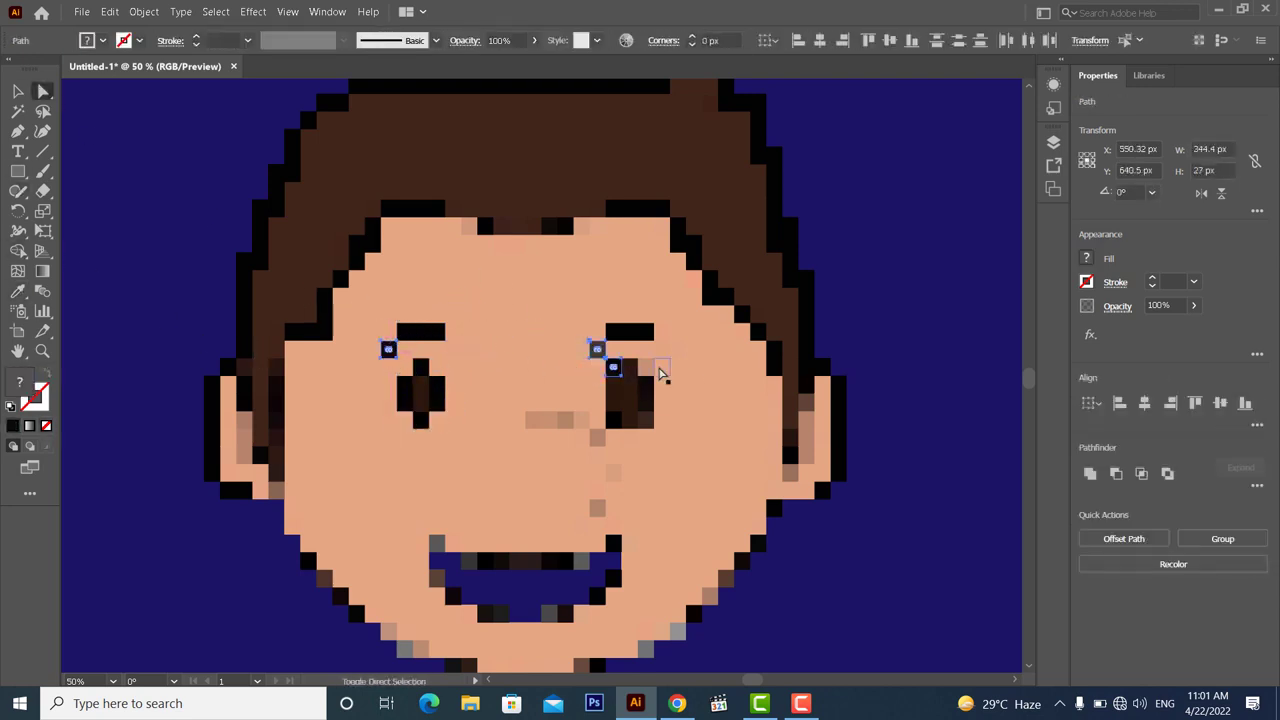
left_click(645, 420, "shift")
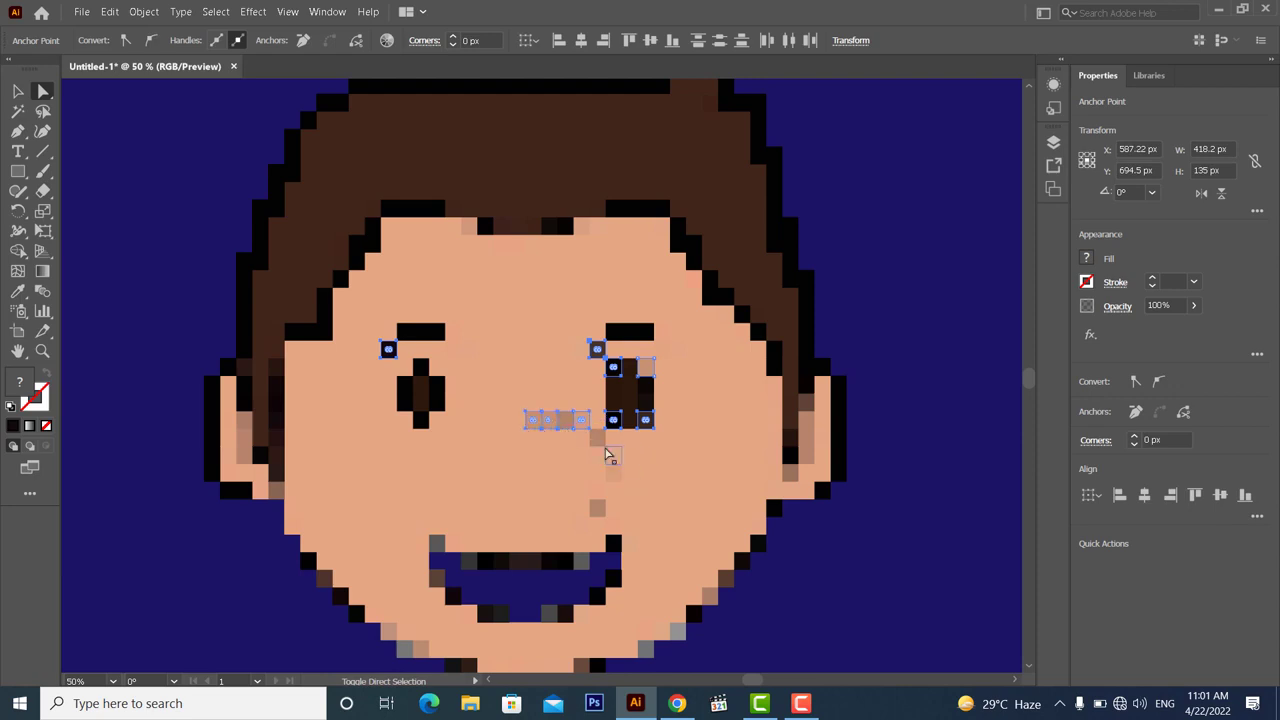
left_click(597, 438, "shift")
left_click(613, 472, "shift")
left_click(597, 510, "shift")
left_click(18, 291)
left_click(415, 285)
Recolour the right eye's top, bottom and side tiles black around its brown centre
left_click(42, 91)
left_click(742, 455)
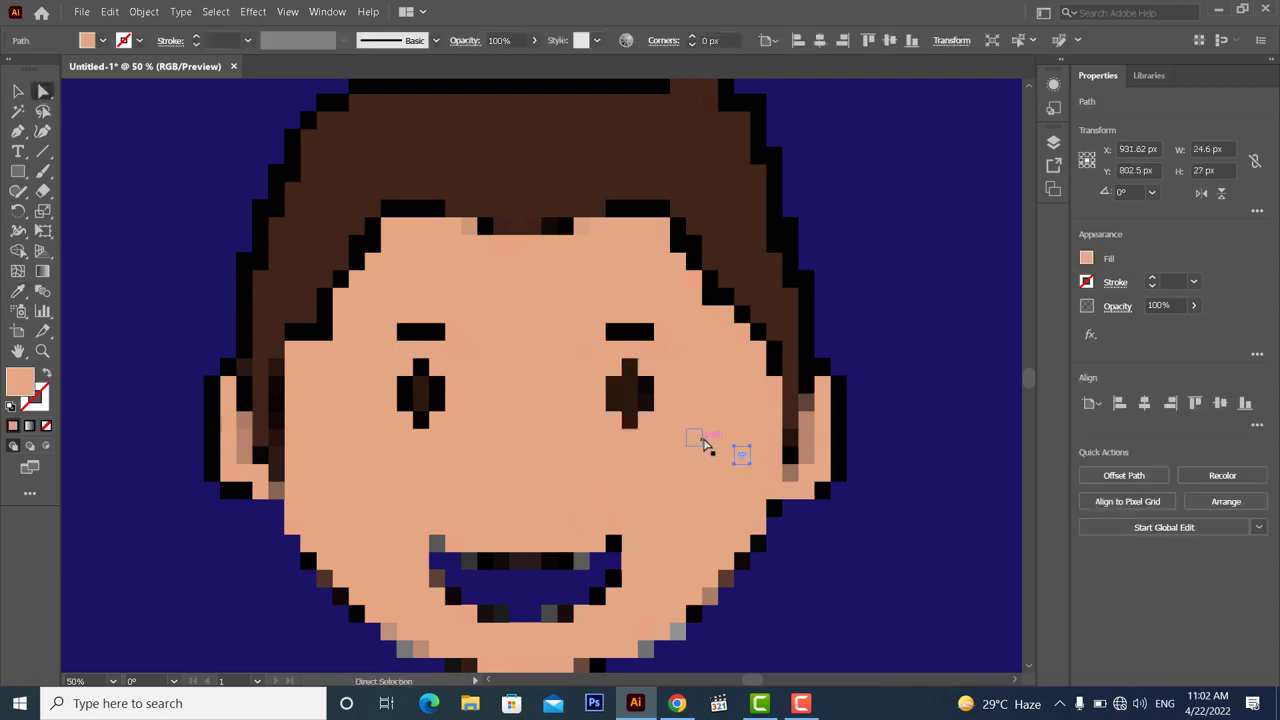
left_click(645, 395)
left_click(634, 386, "shift")
left_click(634, 429, "shift")
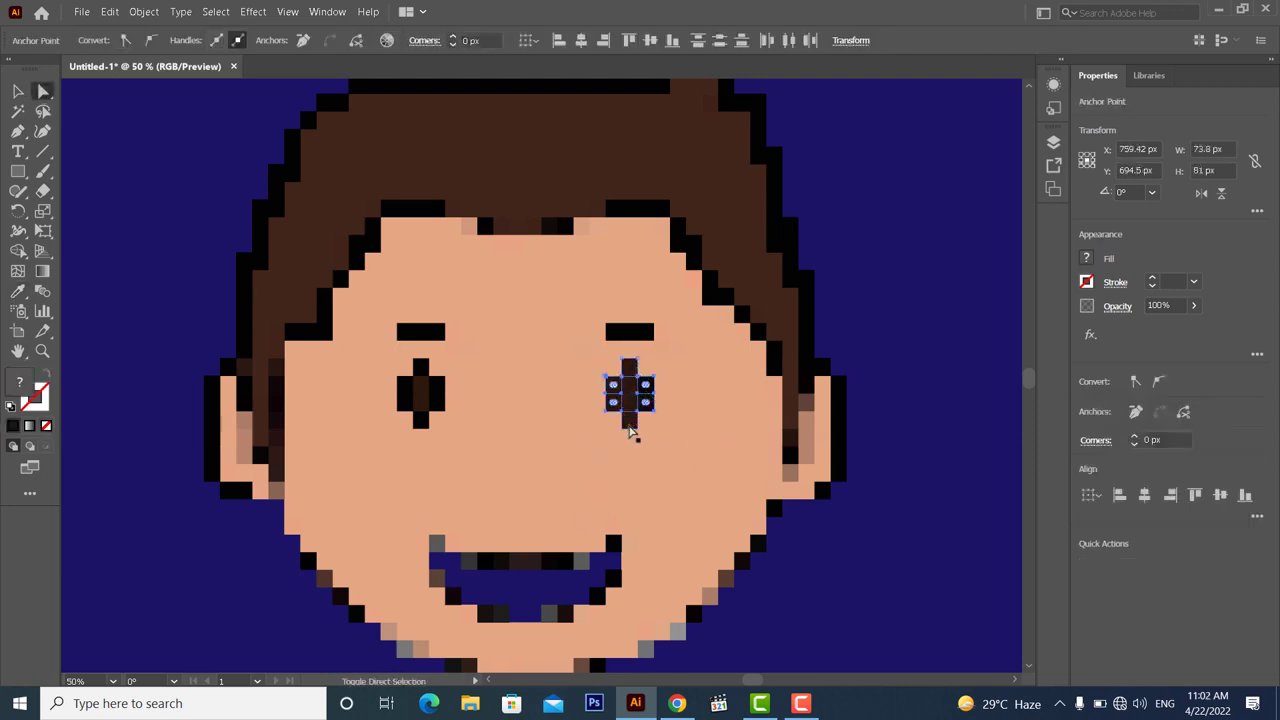
left_click(633, 375, "shift")
left_click(18, 291)
left_click(418, 328)
left_click(18, 91)
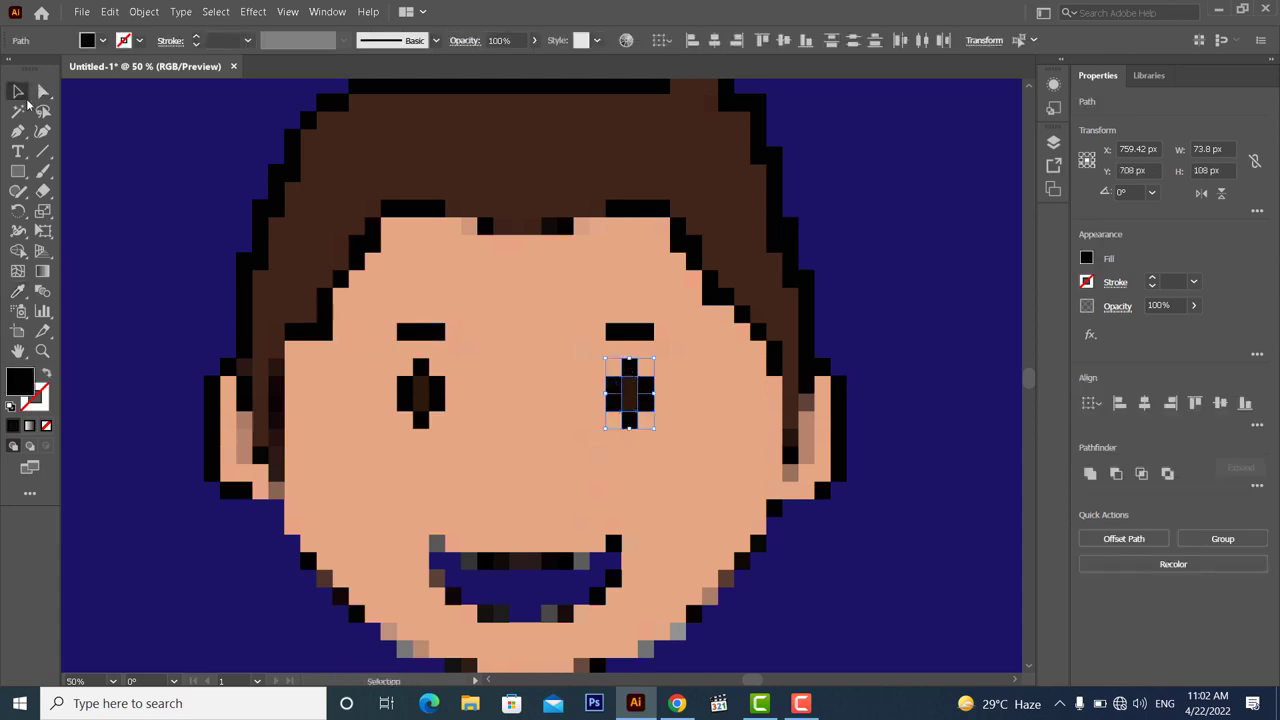
left_click(478, 307)
Recolour the off-tone tile left of the central fringe and one tile near the left jaw with the skin tone
key("a")
left_click(468, 226)
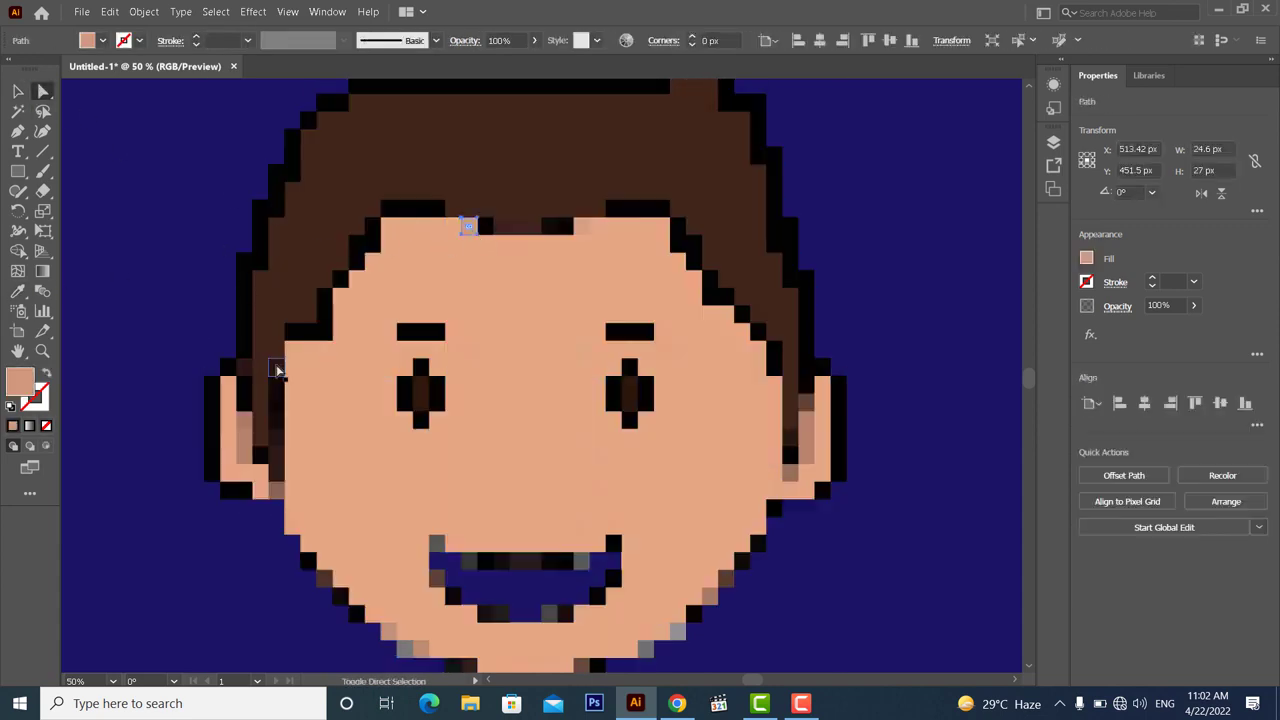
left_click(400, 631, "shift")
left_click(18, 291)
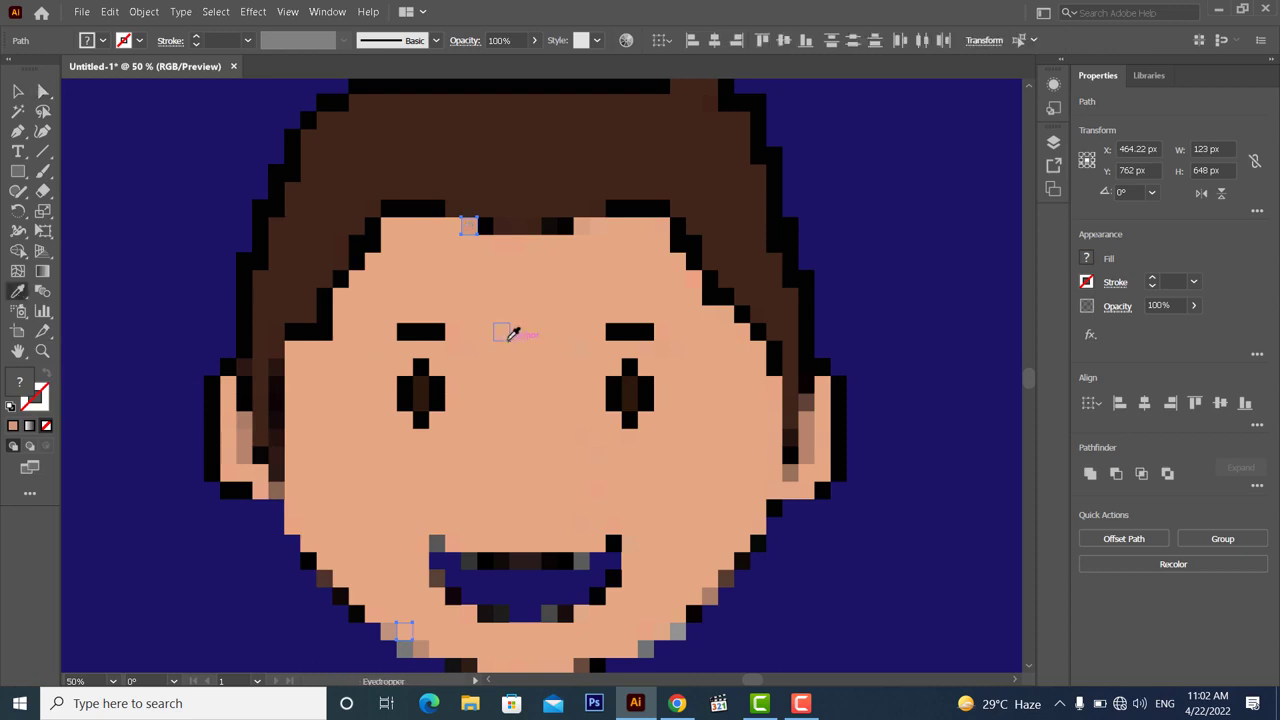
left_click(508, 338)
Recolour the shadow tiles inside both ears and at the sideburn tips with the face skin tone
scroll(652, 392, "down", 2)
key("a")
left_click(807, 340)
left_click(807, 356, "shift")
left_click(808, 374, "shift")
left_click(807, 391, "shift")
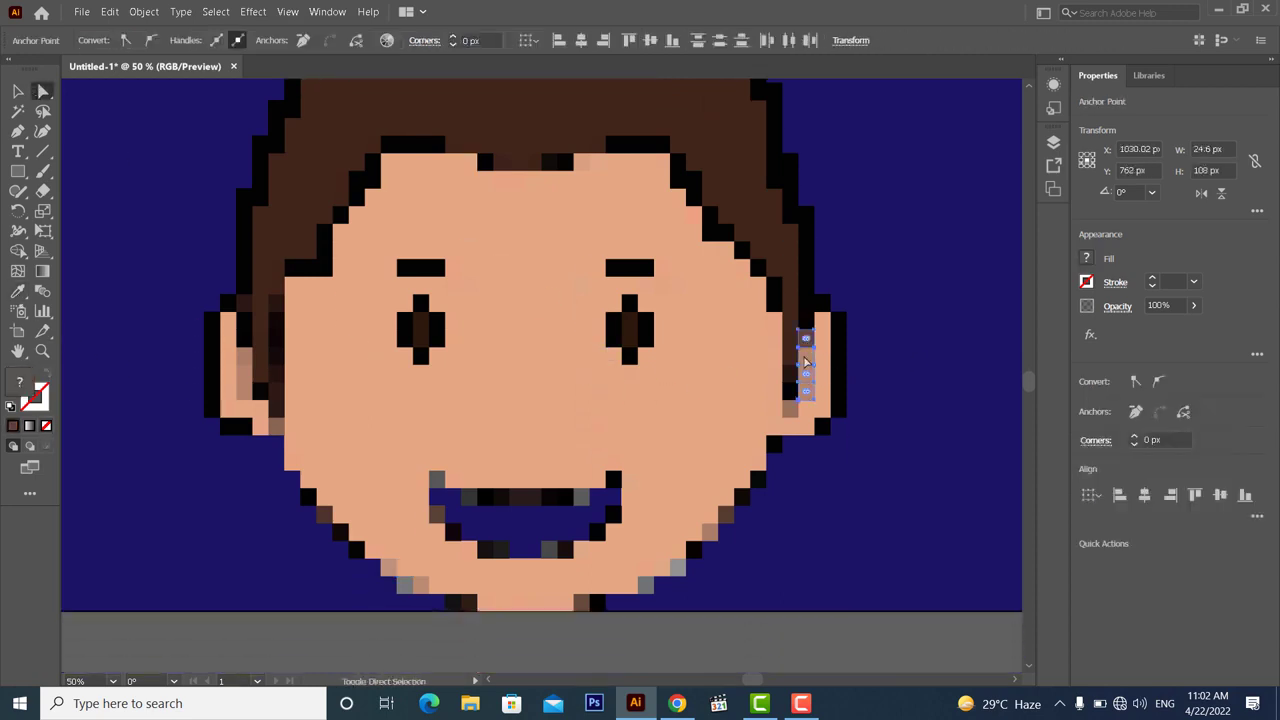
left_click(791, 409, "shift")
left_click(276, 426, "shift")
left_click(243, 391, "shift")
left_click(243, 374, "shift")
left_click(243, 357, "shift")
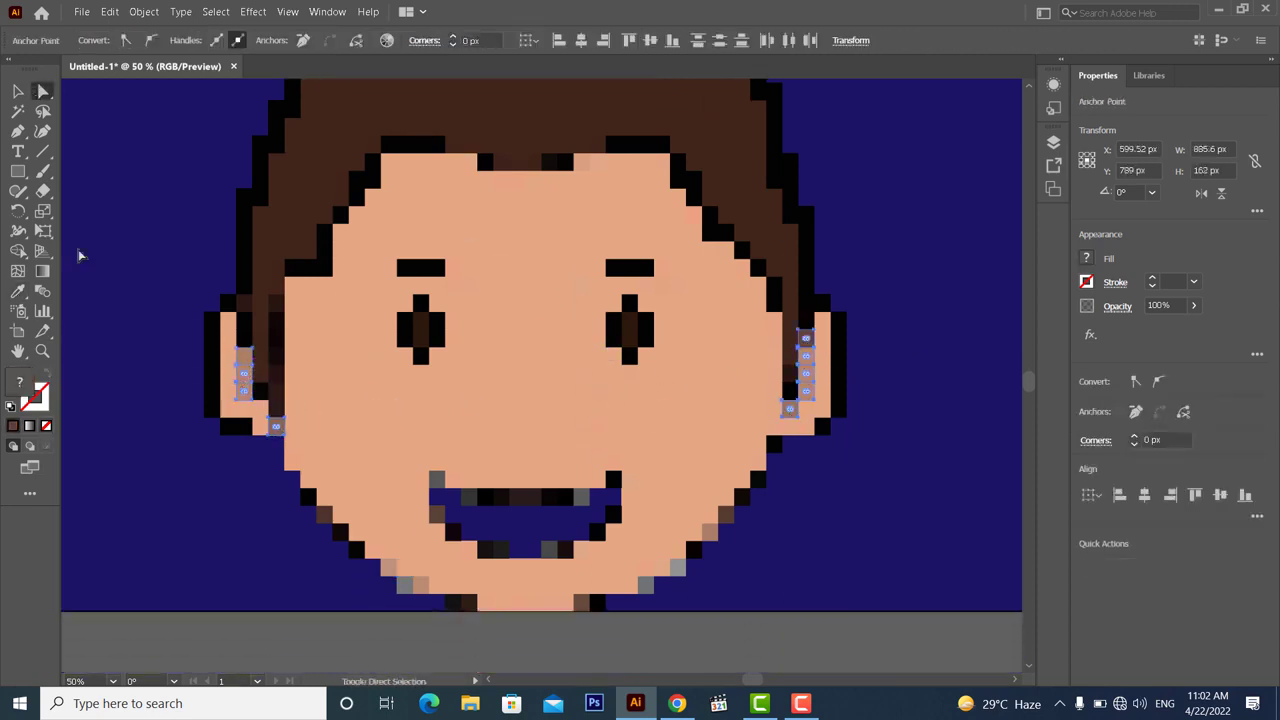
left_click(18, 291)
left_click(349, 361)
Recolour the dark brown tiles along the left sideburn's inner edge and outline and at the right sideburn's tip black
left_click(42, 91)
left_click(276, 306)
left_click(276, 322, "shift")
left_click(277, 340, "shift")
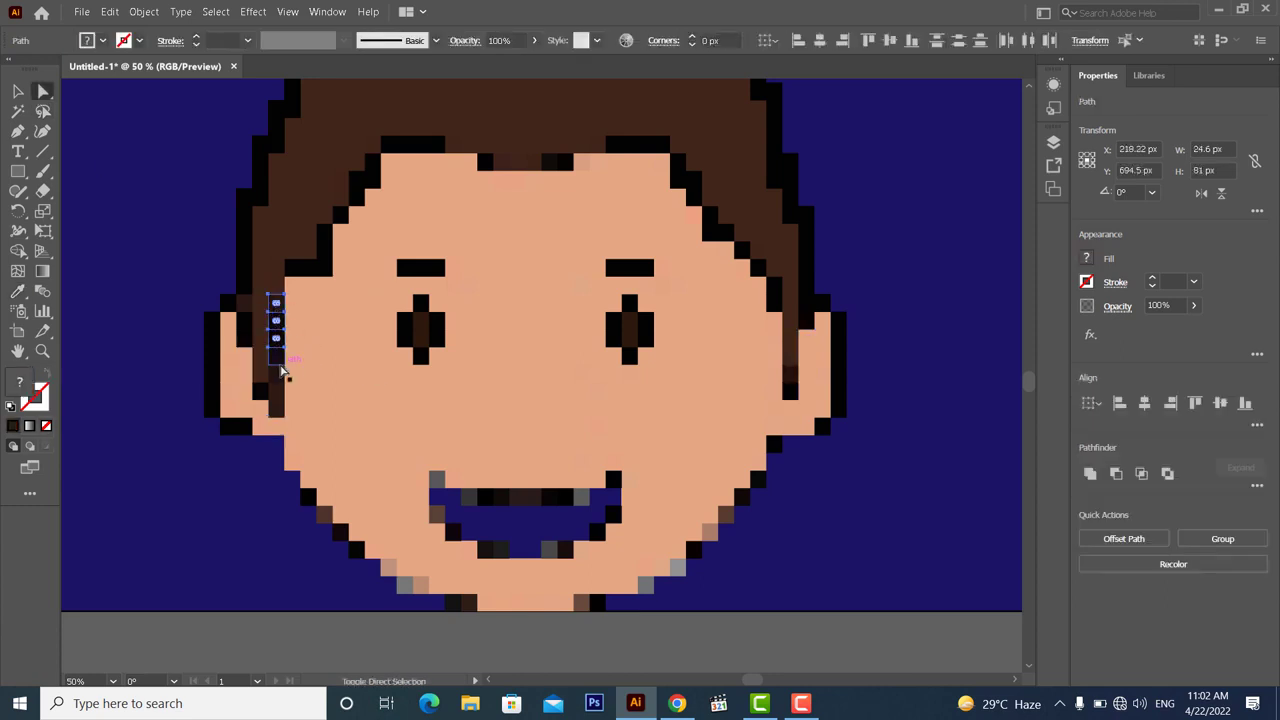
left_click(279, 359, "shift")
left_click(279, 374, "shift")
left_click(278, 402, "shift")
left_click(246, 310, "shift")
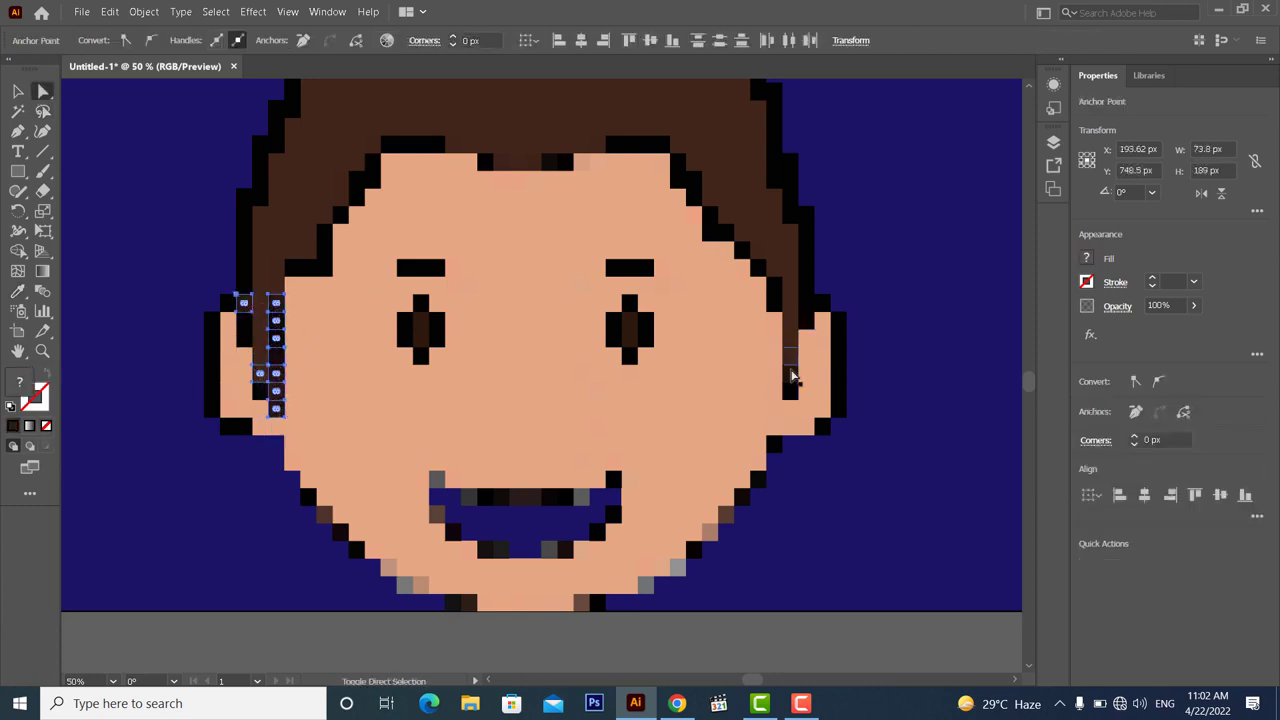
left_click(793, 344, "shift")
left_click(18, 291)
left_click(324, 245)
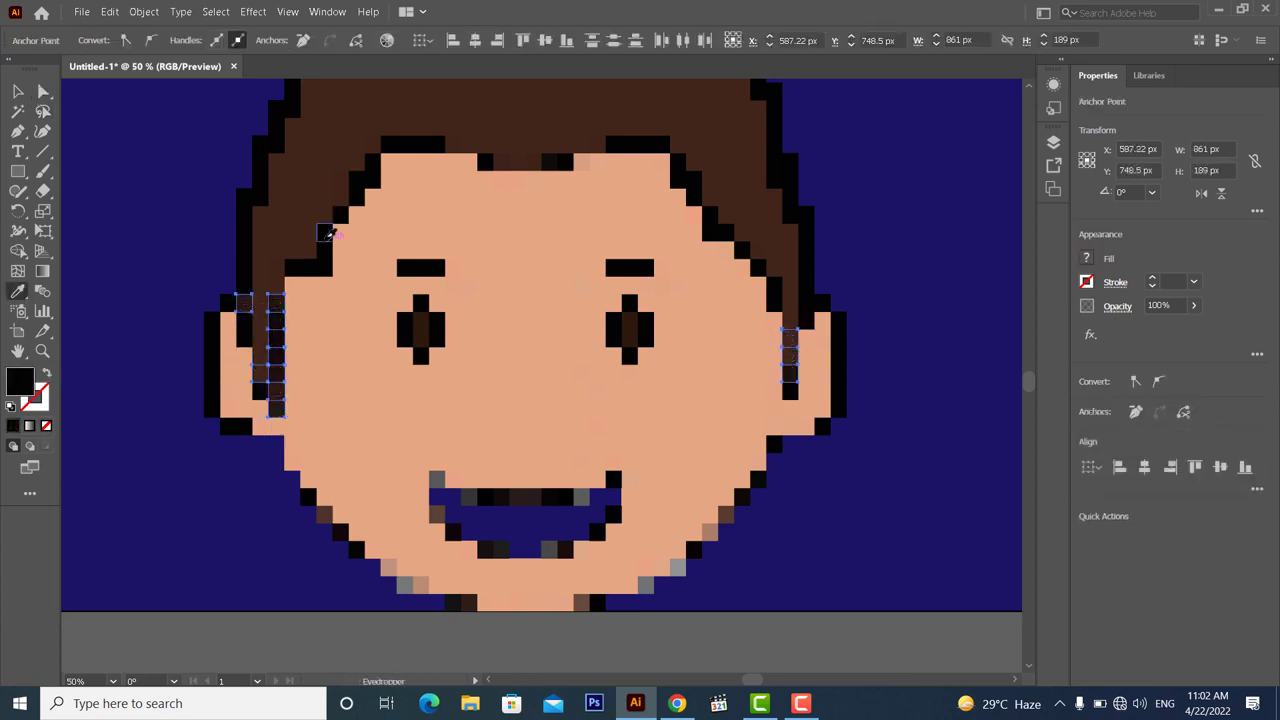
Recolour the edge tiles along the right jaw, the chin's bottom row and the left jaw up to the ear black as one outline
scroll(525, 364, "down", 1)
scroll(527, 364, "down", 1)
key("a")
scroll(680, 400, "down", 2)
left_click(794, 406)
left_click(763, 386)
scroll(784, 402, "down", 2)
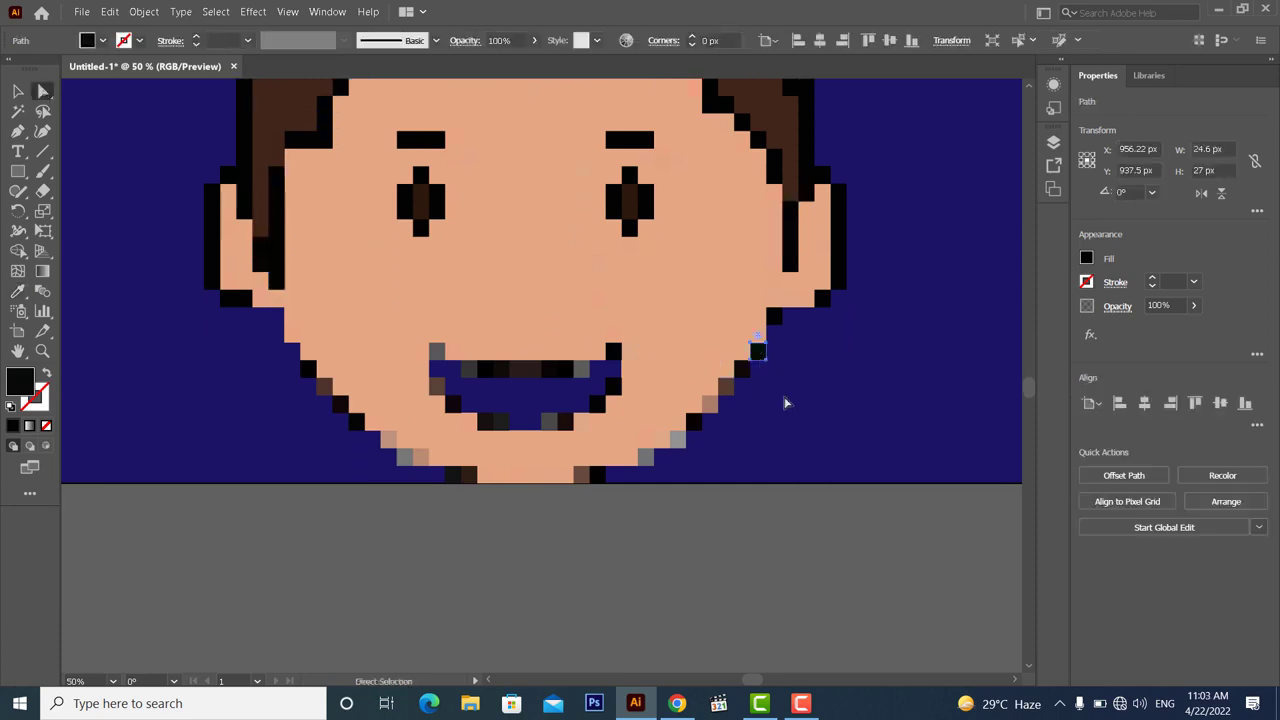
scroll(786, 403, "down", 1)
left_click(786, 401)
left_click(763, 342)
left_click(743, 355, "shift")
left_click(727, 373, "shift")
left_click(711, 391, "shift")
left_click(695, 408, "shift")
left_click(678, 426, "shift")
left_click(645, 443, "shift")
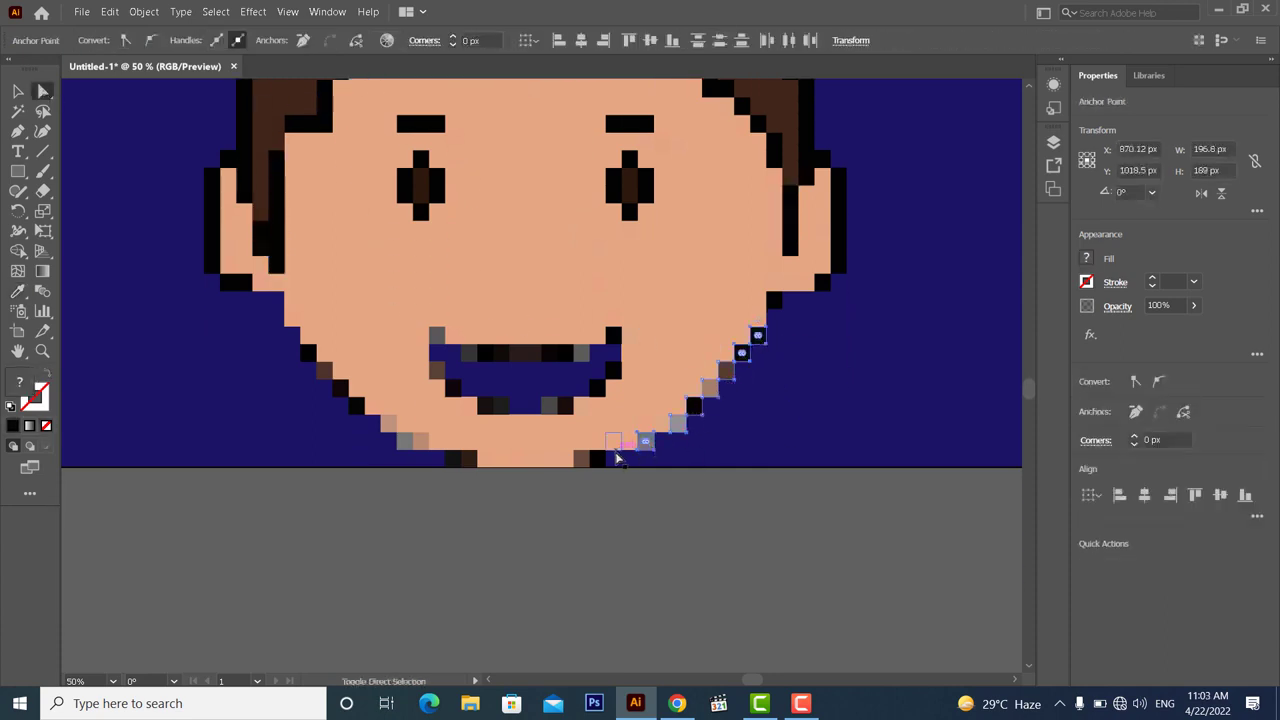
left_click(627, 445, "shift")
left_click(597, 458, "shift")
left_click(581, 458, "shift")
left_click(565, 458, "shift")
left_click(549, 458, "shift")
left_click(533, 458, "shift")
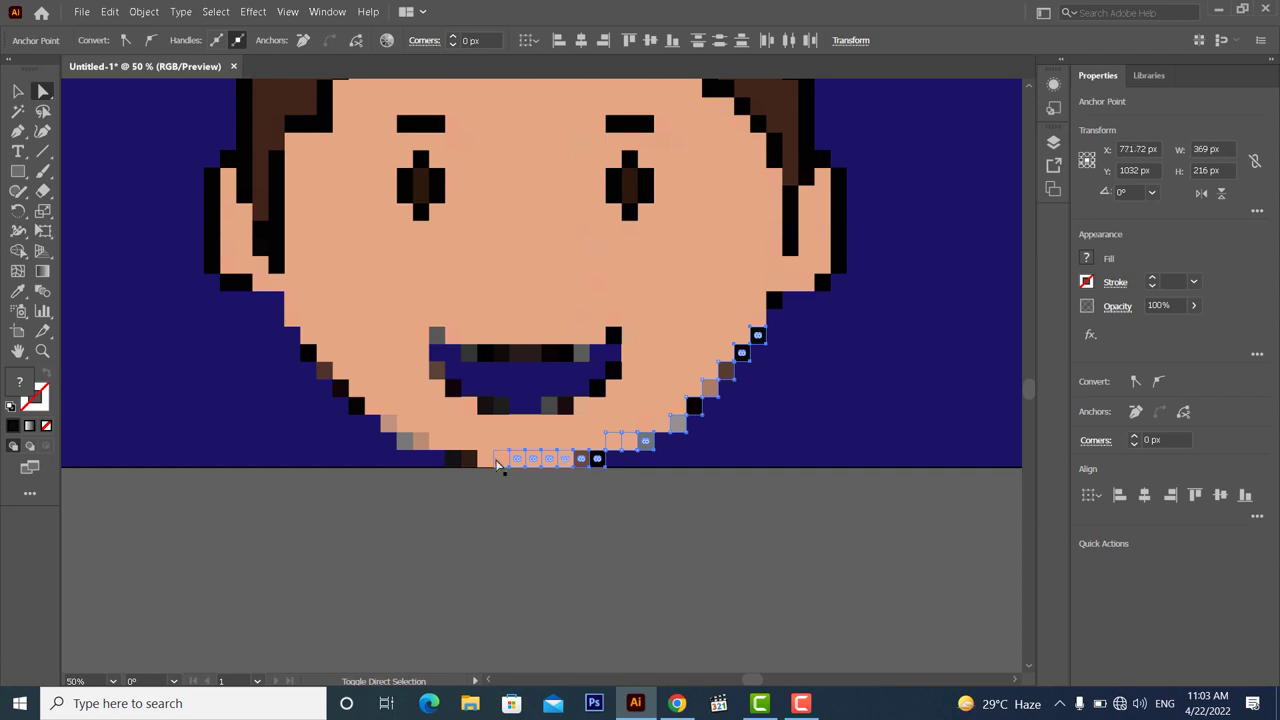
left_click(497, 461, "shift")
left_click(484, 461, "shift")
left_click(469, 461, "shift")
left_click(454, 461, "shift")
left_click(451, 445, "shift")
left_click(437, 445, "shift")
left_click(421, 444, "shift")
left_click(405, 443, "shift")
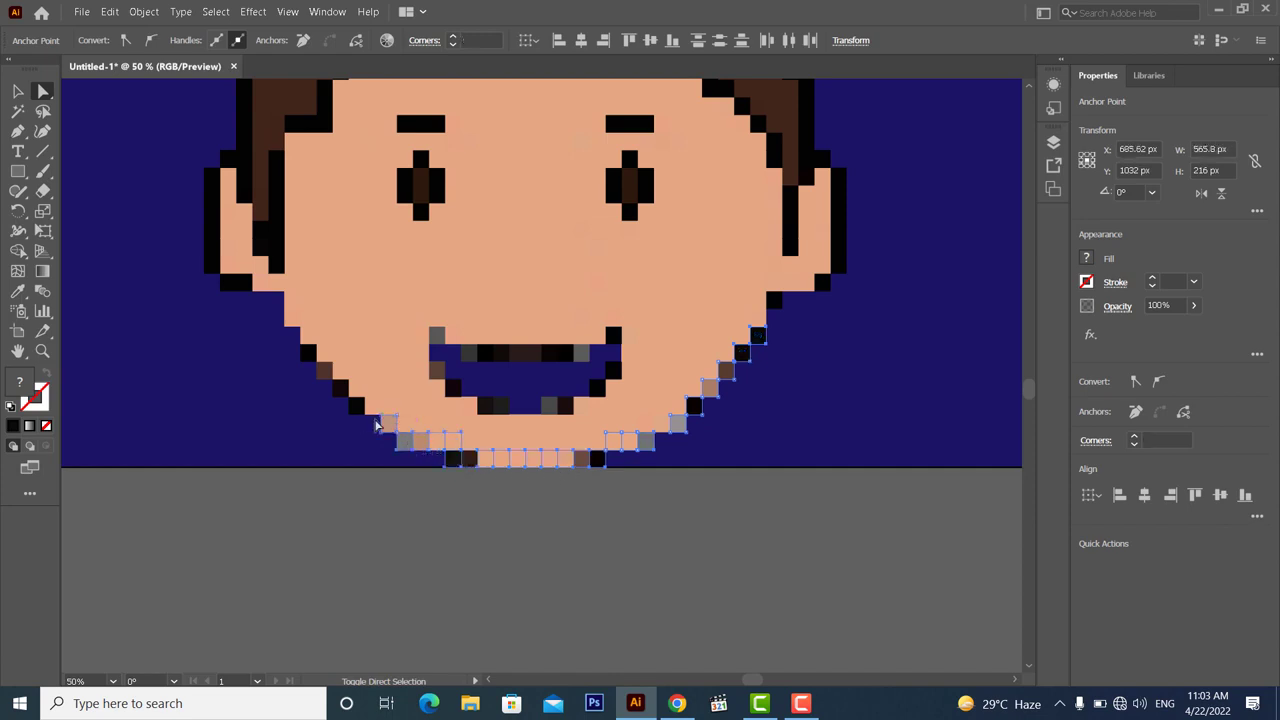
left_click(322, 375, "shift")
left_click(309, 356, "shift")
left_click(307, 338, "shift")
left_click(293, 319, "shift")
left_click(294, 302, "shift")
left_click(293, 287, "shift")
key("i")
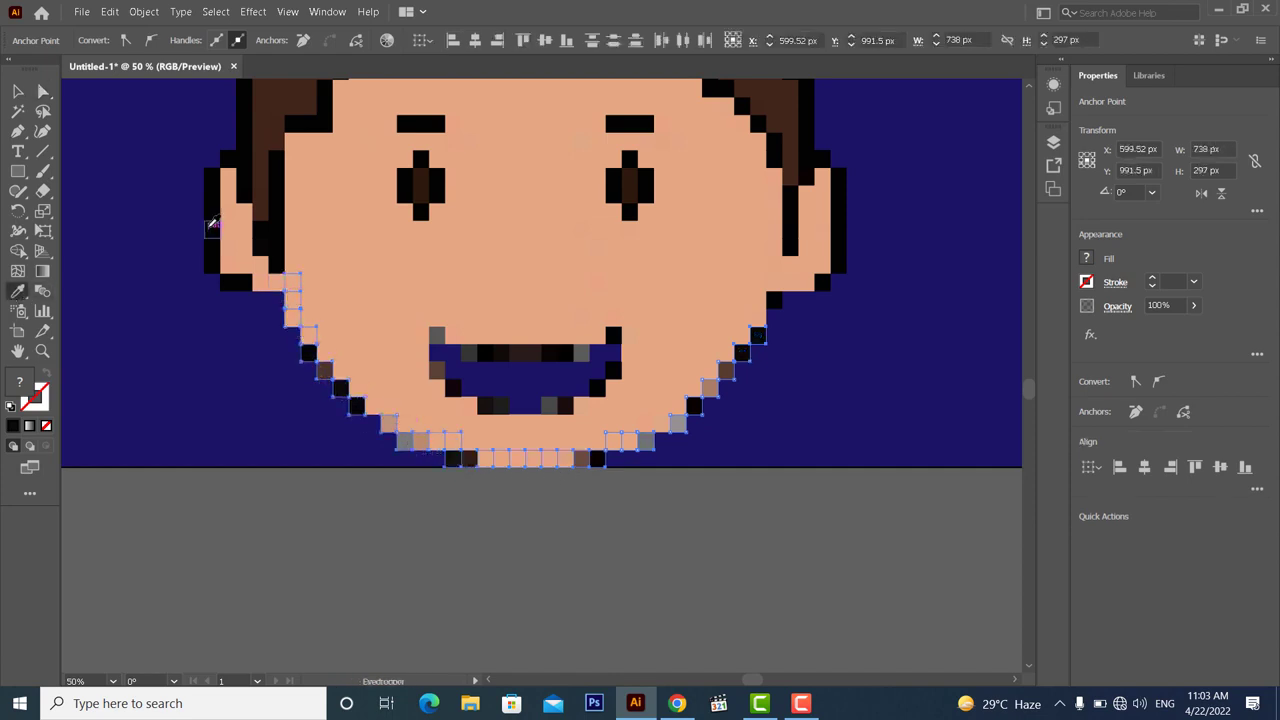
left_click(213, 224)
Recolour the grey and brown tiles around the mouth's upper edge, corners and lower edge black
scroll(549, 357, "up", 2)
key("a")
left_click(437, 447)
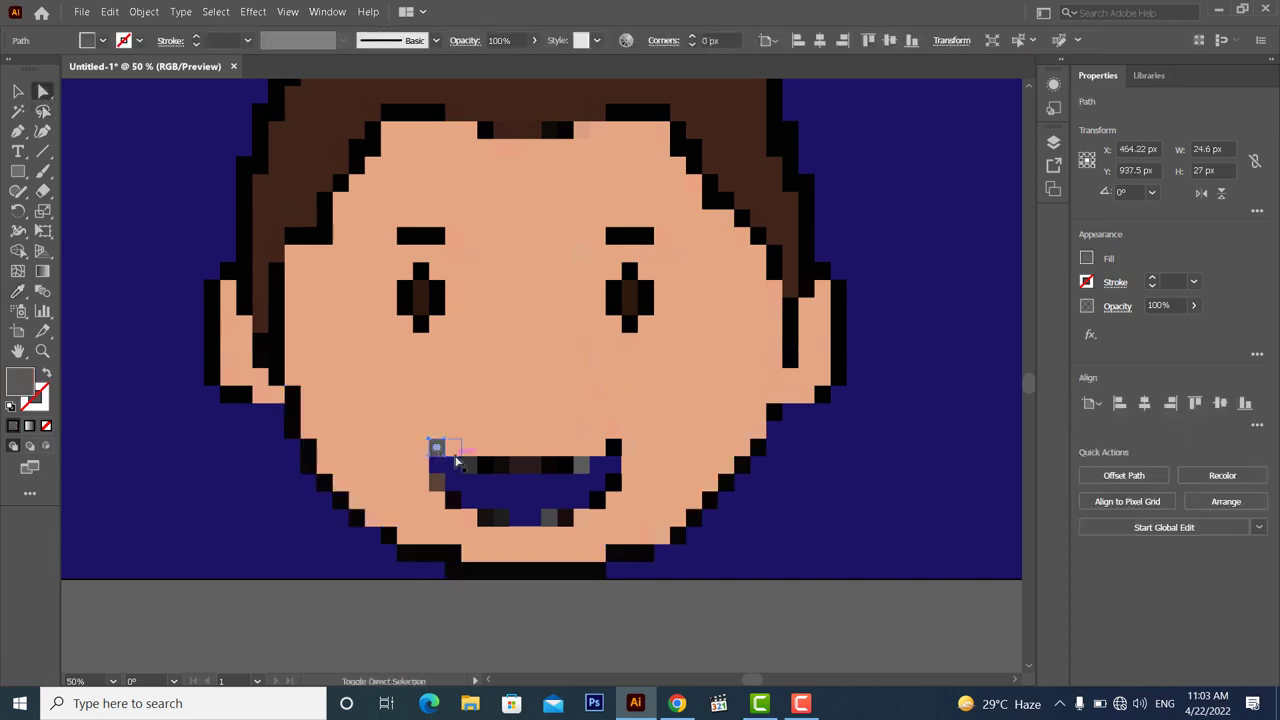
left_click(456, 459, "shift")
key("ctrl+z")
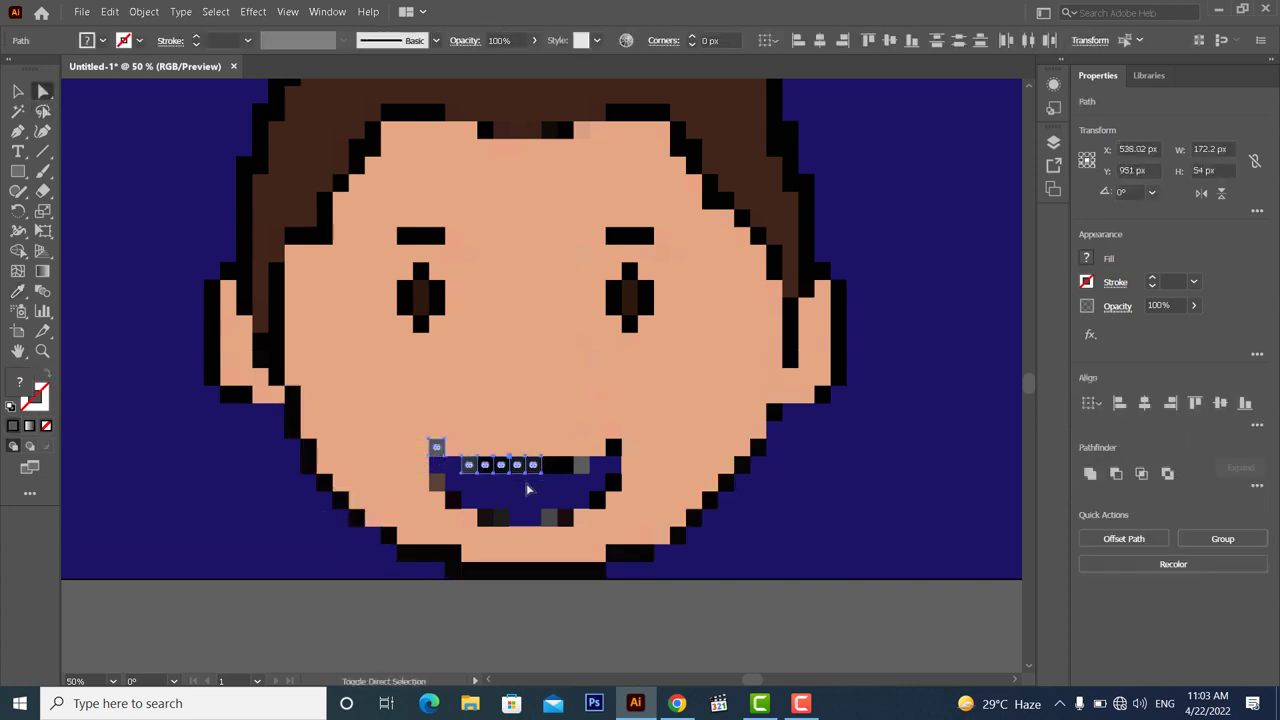
left_click_drag(529, 488, 615, 447)
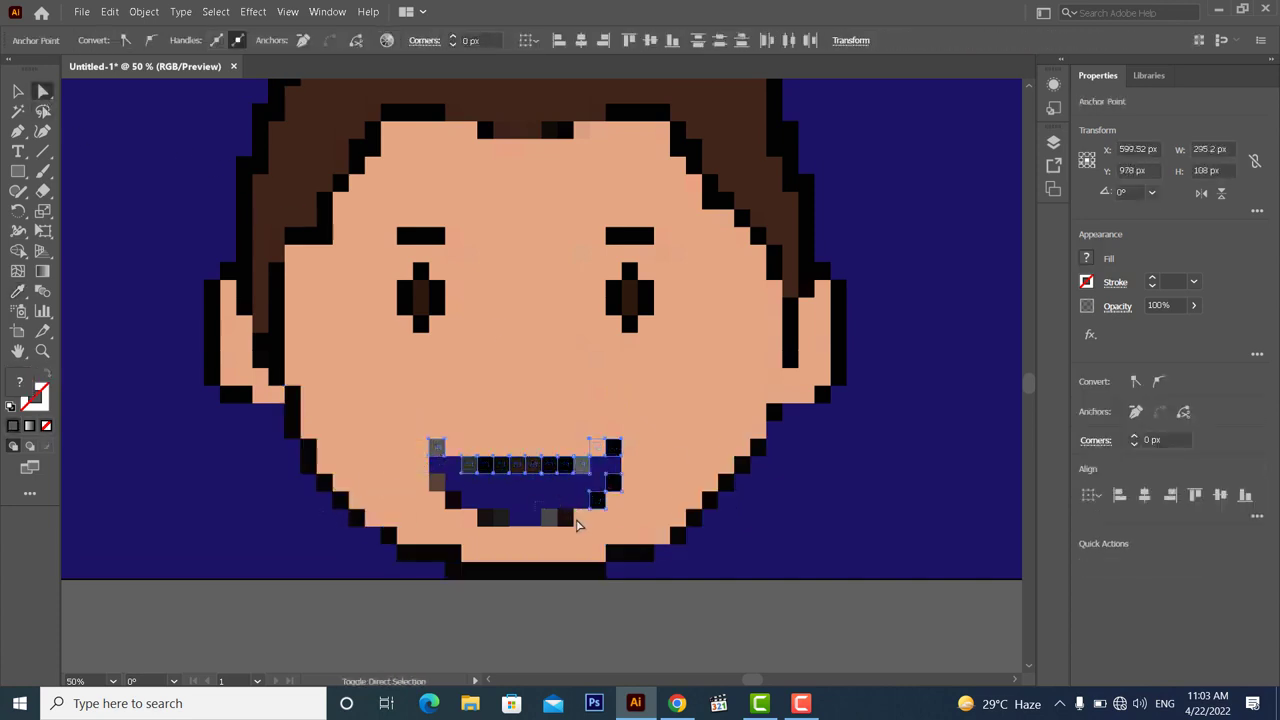
left_click_drag(577, 525, 470, 512)
left_click(454, 501, "shift")
left_click(436, 486, "shift")
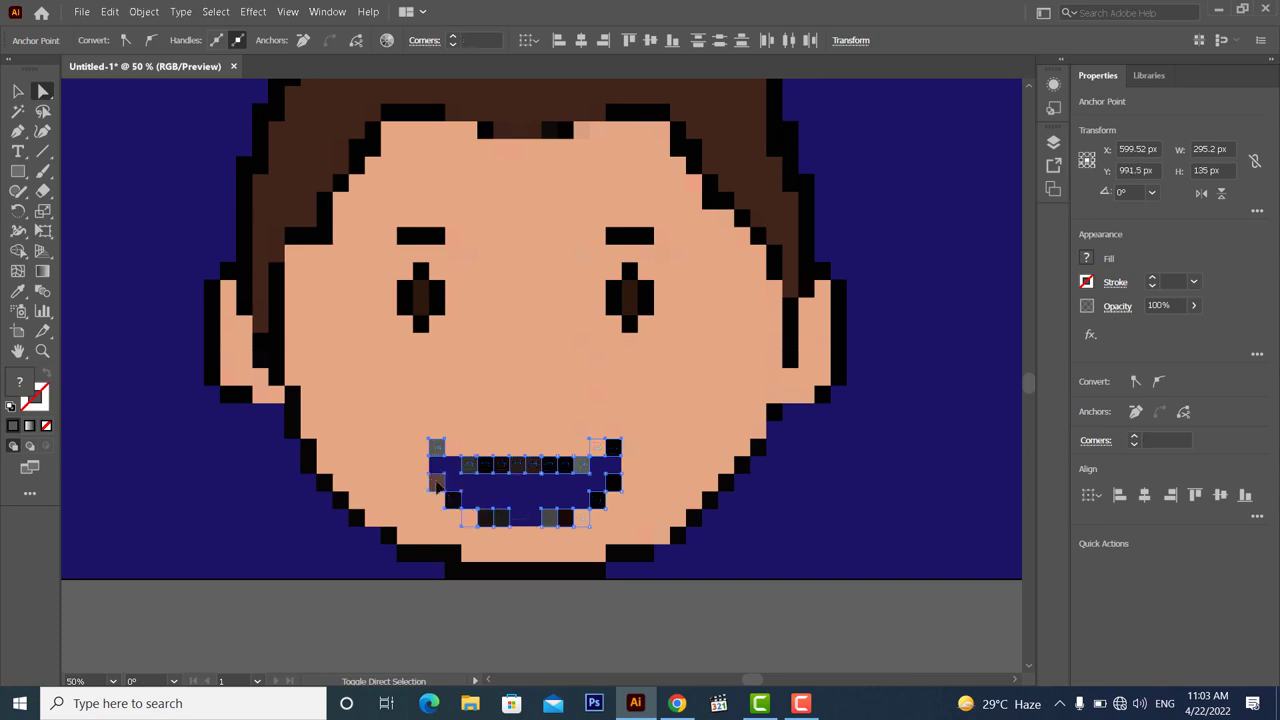
left_click(18, 292)
left_click(436, 308)
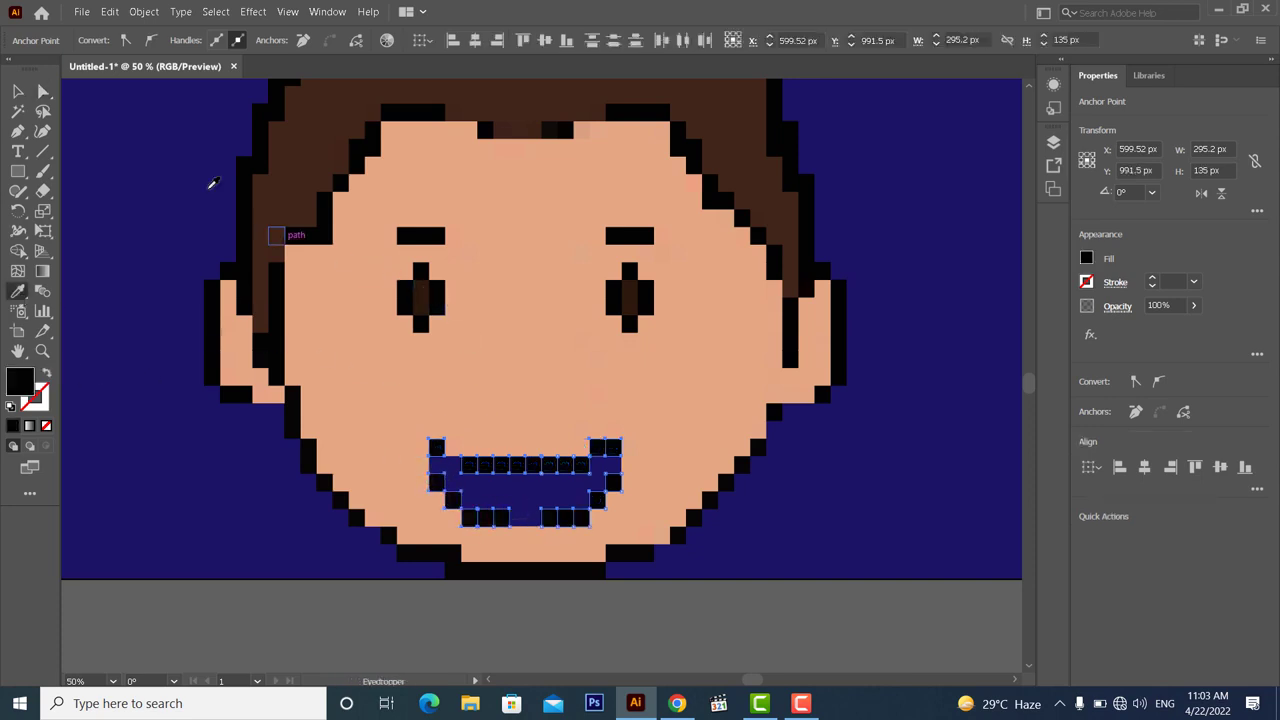
Recolour the skin tile just outside each corner of the mouth black
left_click(18, 92)
left_click(877, 474)
left_click(632, 472)
left_click(432, 468, "ctrl")
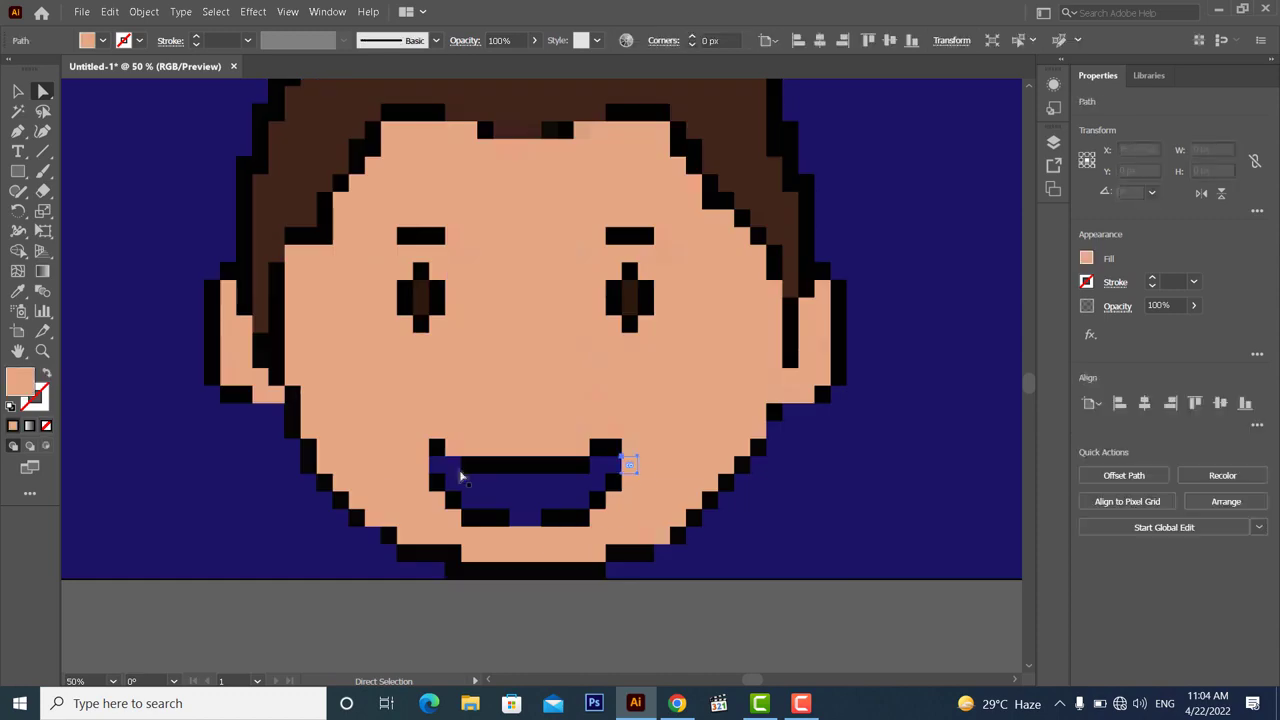
left_click(18, 292)
left_click(500, 463)
left_click(18, 92)
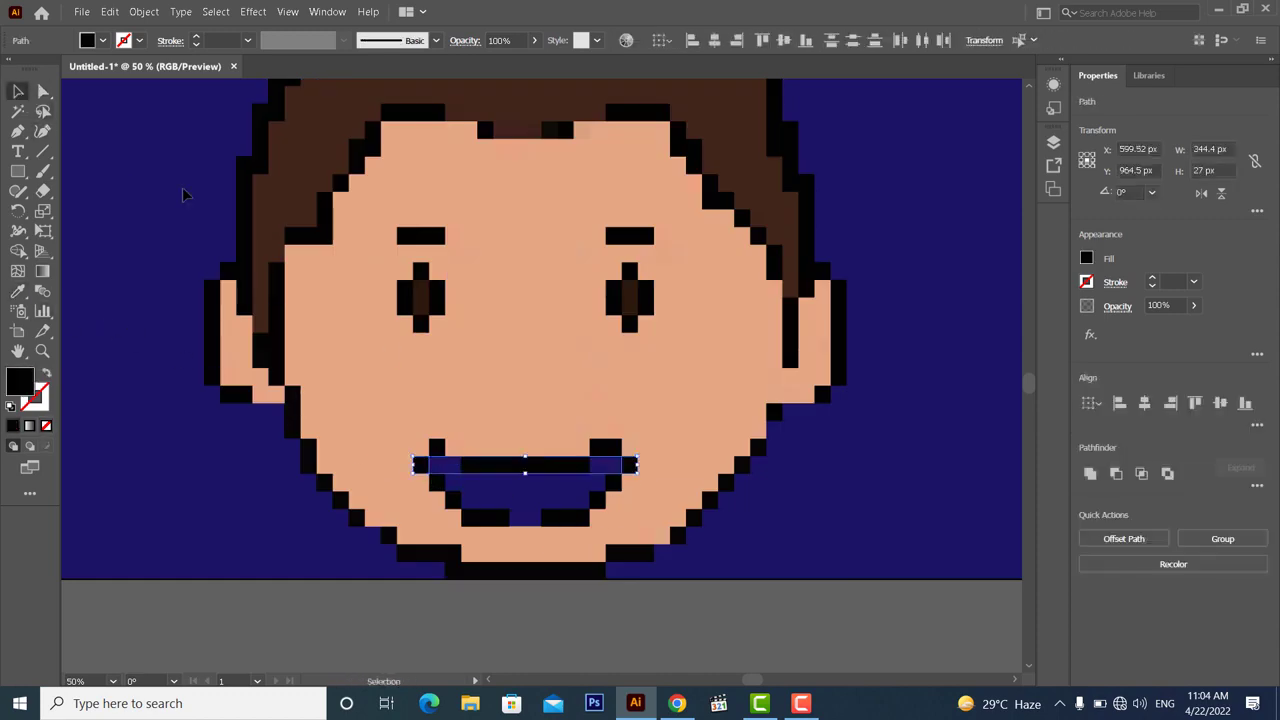
left_click(840, 517)
scroll(793, 503, "up", 2)
scroll(793, 503, "up", 3)
left_click(490, 206)
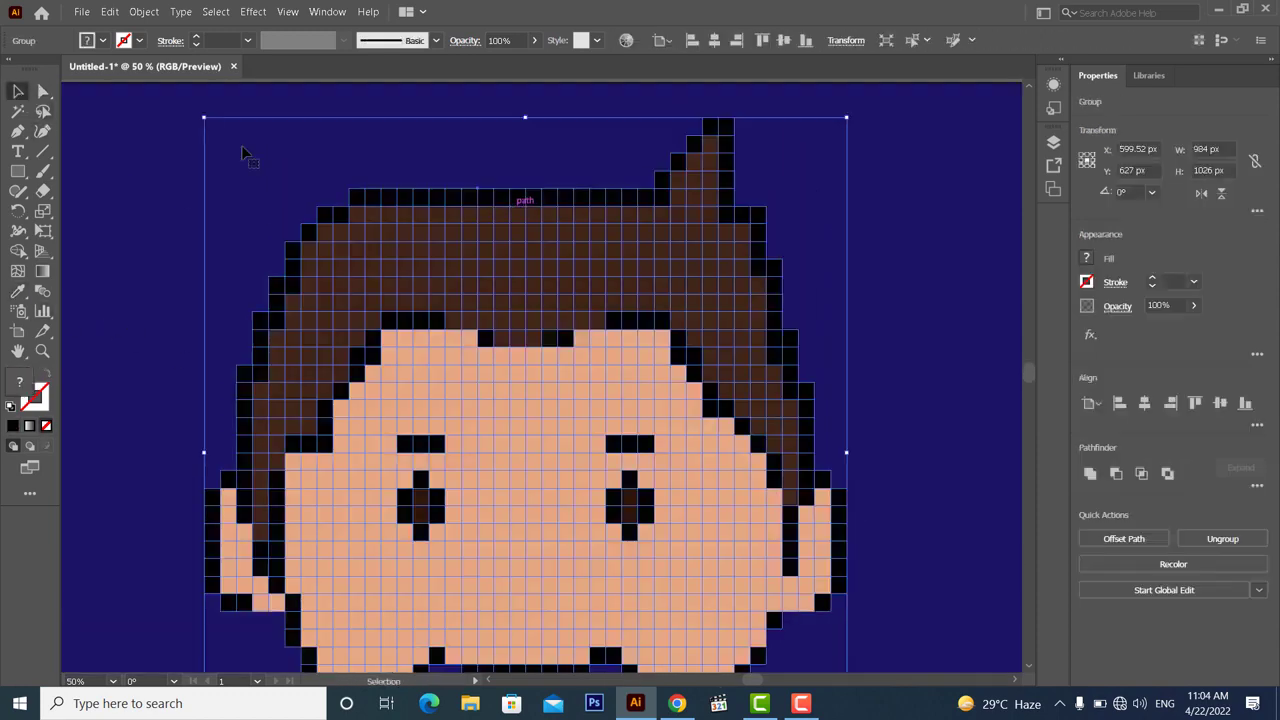
left_click(43, 92)
left_click(290, 145)
left_click(473, 200)
left_click(488, 201, "shift")
left_click(501, 203, "shift")
left_click(517, 203, "shift")
left_click(533, 203, "shift")
left_click(551, 202, "shift")
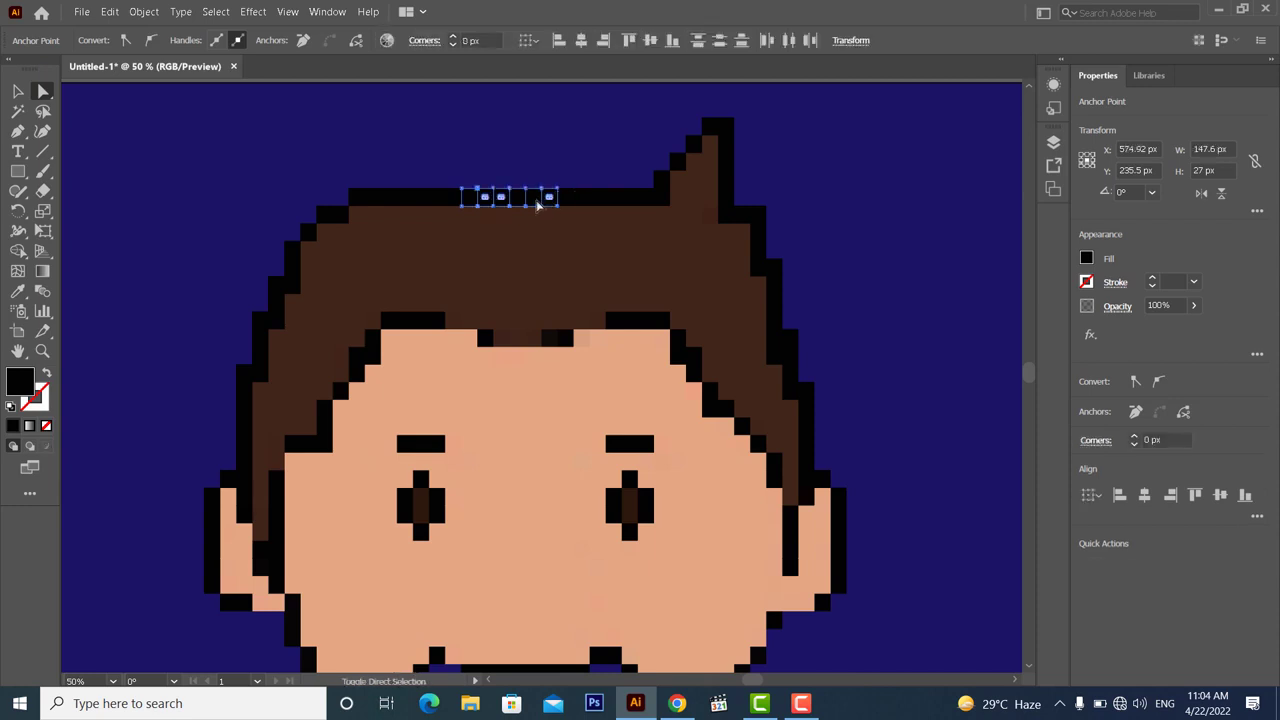
left_click(18, 92)
left_click(128, 128)
left_click(43, 92)
left_click_drag(485, 181, 528, 178)
left_click(486, 171)
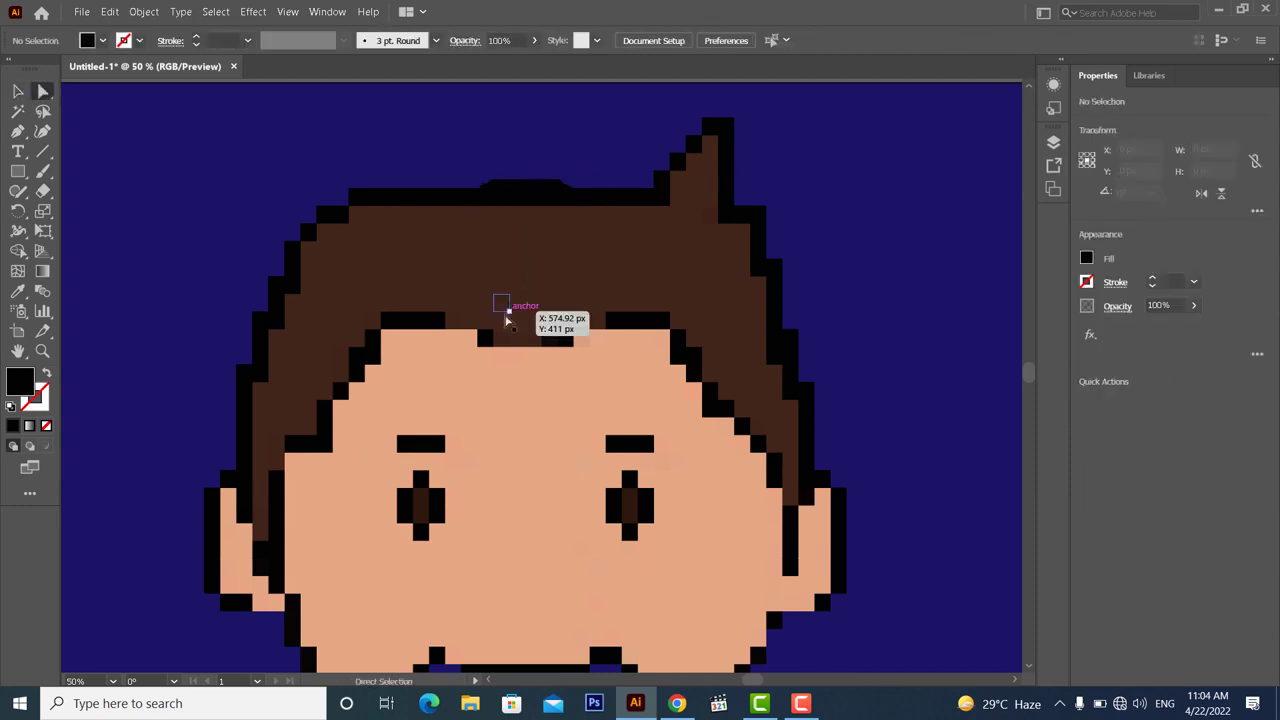
key("ctrl+z")
left_click(18, 92)
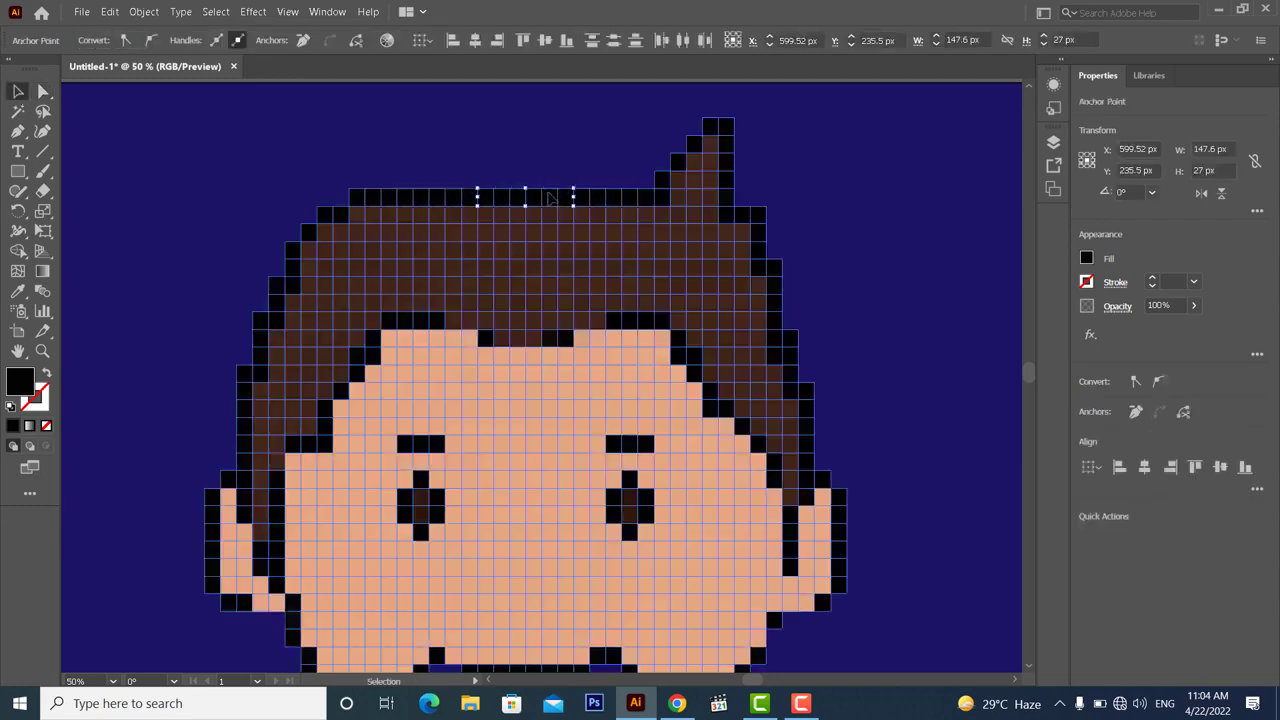
left_click(556, 200)
left_click(566, 172)
Recolour the central fringe's bottom row and the tiles joining it to the hairline on both sides black
key("z")
left_click(539, 360)
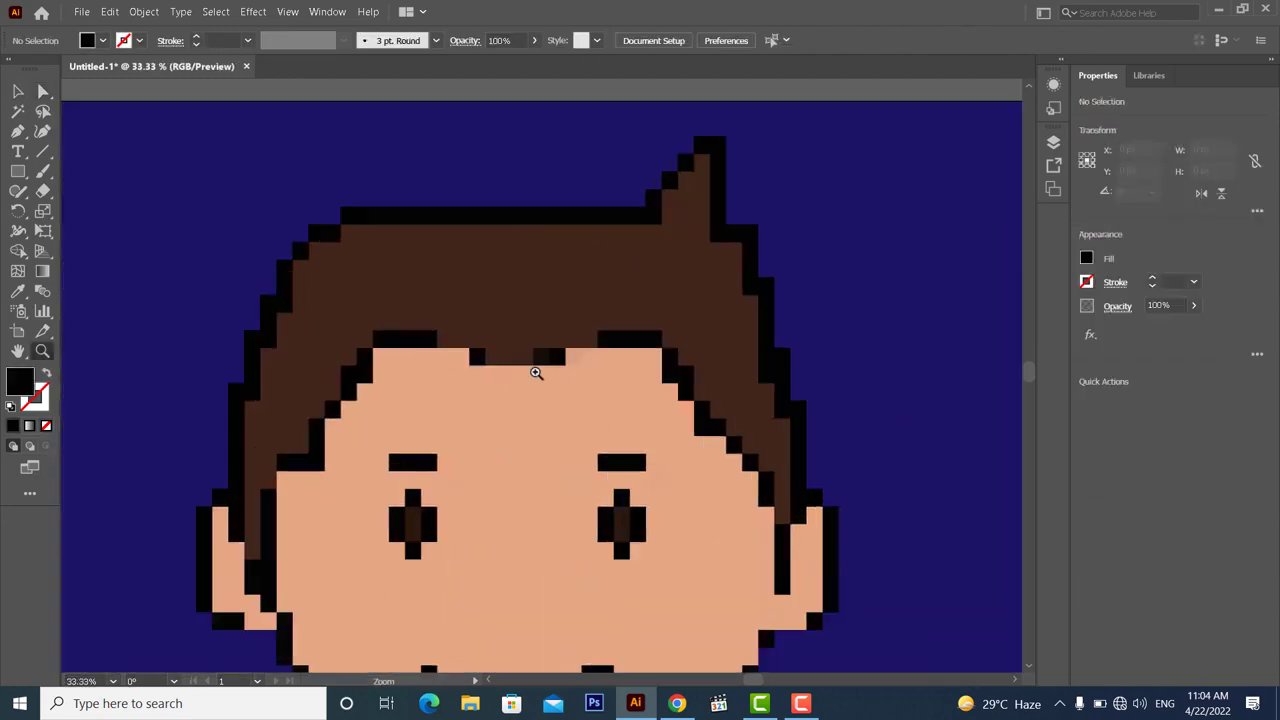
key("a")
left_click(571, 358)
left_click(550, 358, "shift")
left_click(529, 359, "shift")
left_click(508, 359, "shift")
left_click(488, 359, "shift")
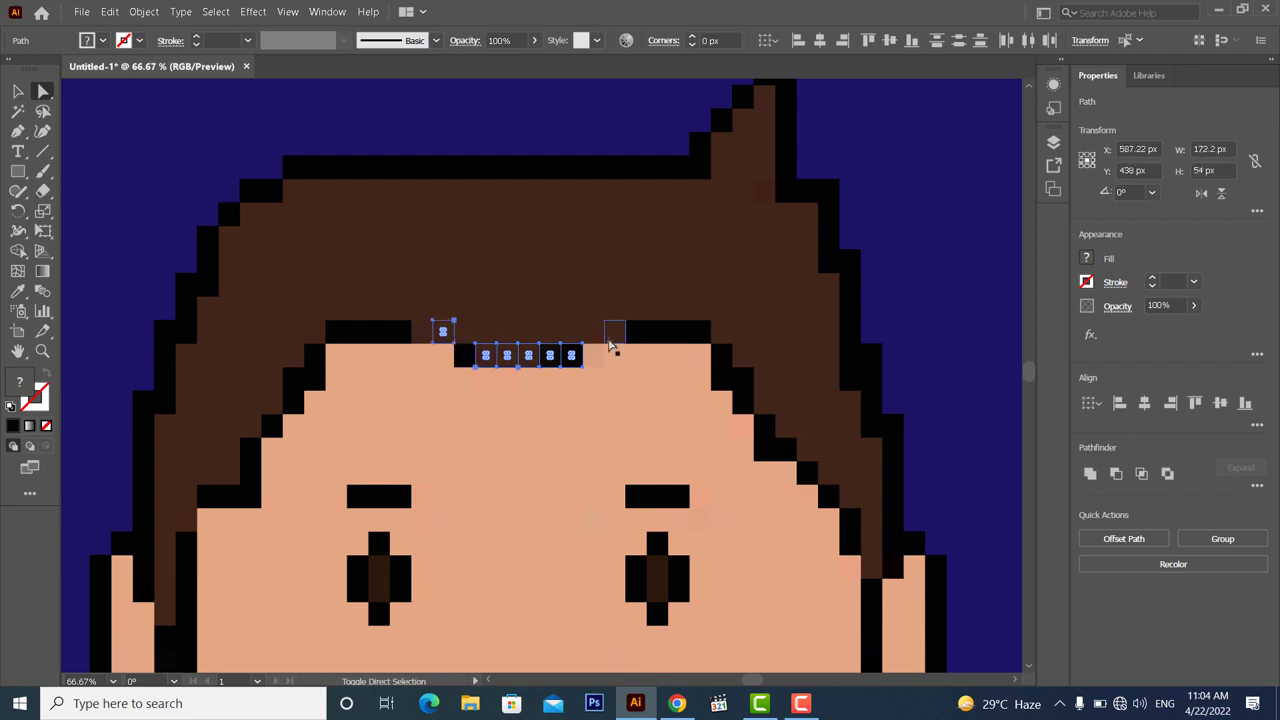
left_click(422, 334, "shift")
left_click(18, 291)
left_click(187, 291)
left_click(18, 93)
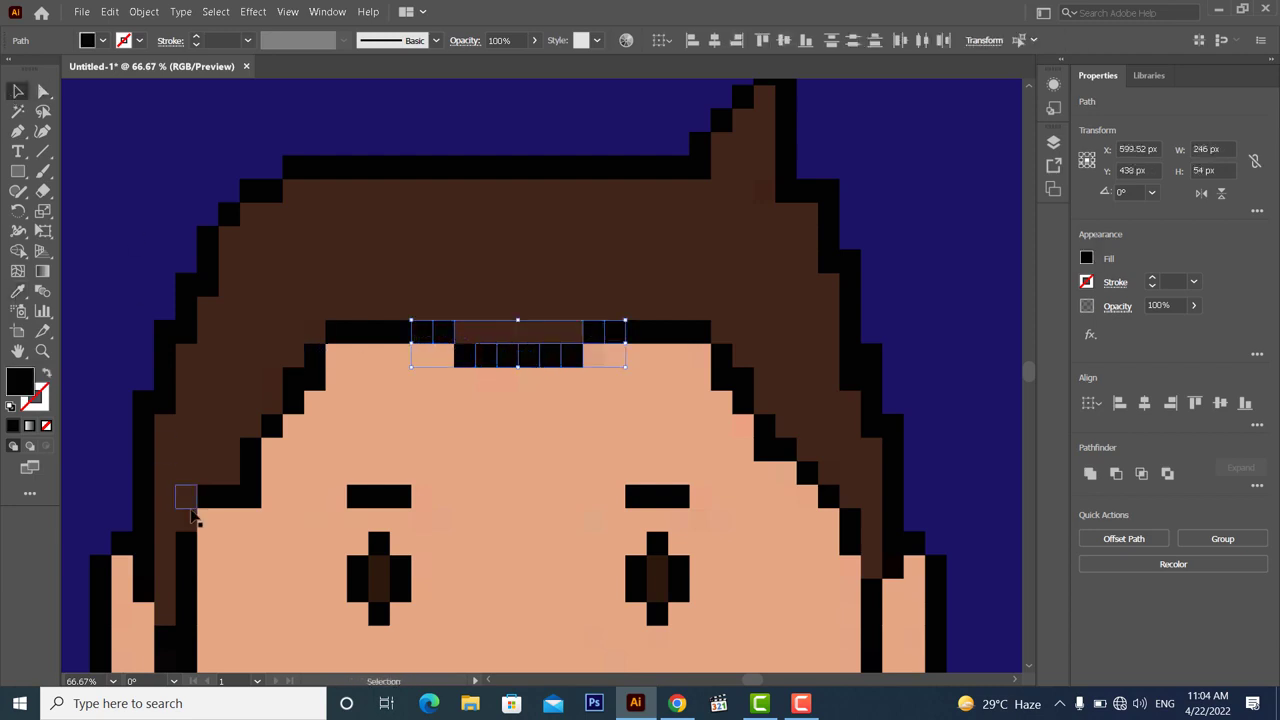
Clear the selection and zoom out to review the whole pixel face on its artboard
key("z")
left_click(418, 497, "alt")
left_click(418, 497, "alt")
left_click(418, 497, "alt")
left_click_drag(601, 507, 497, 507)
key("v")
left_click(644, 510)
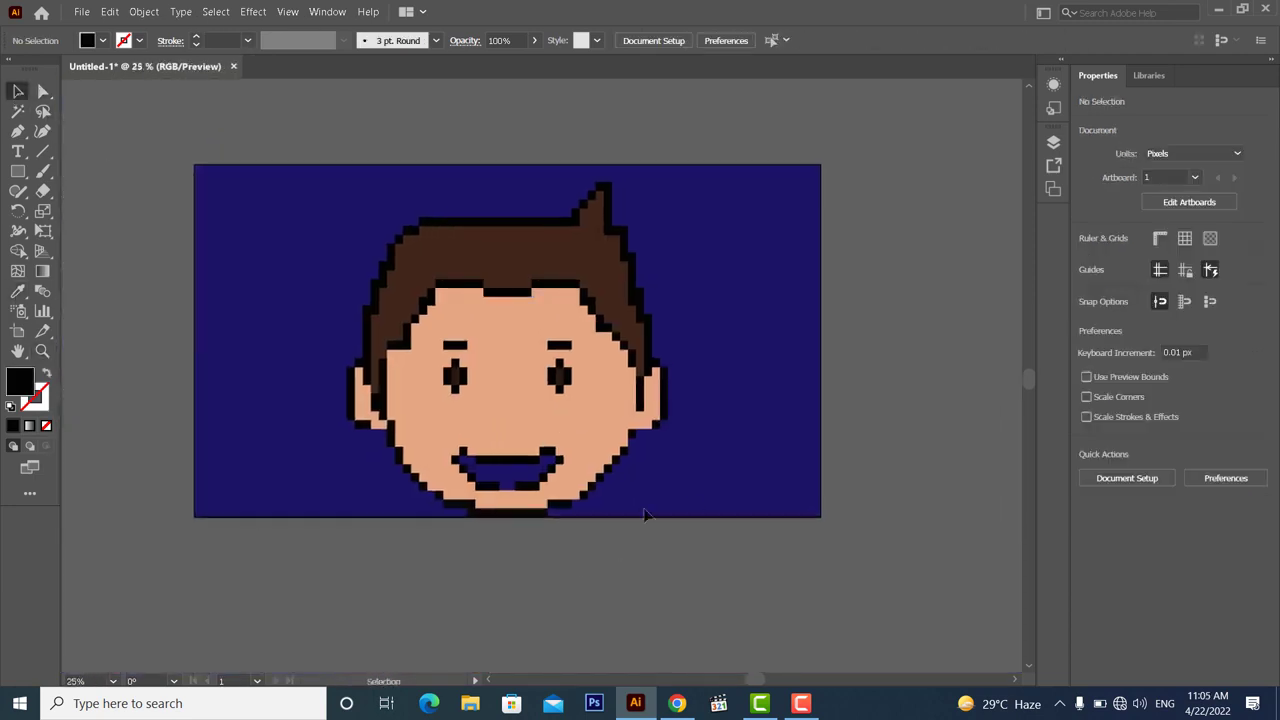